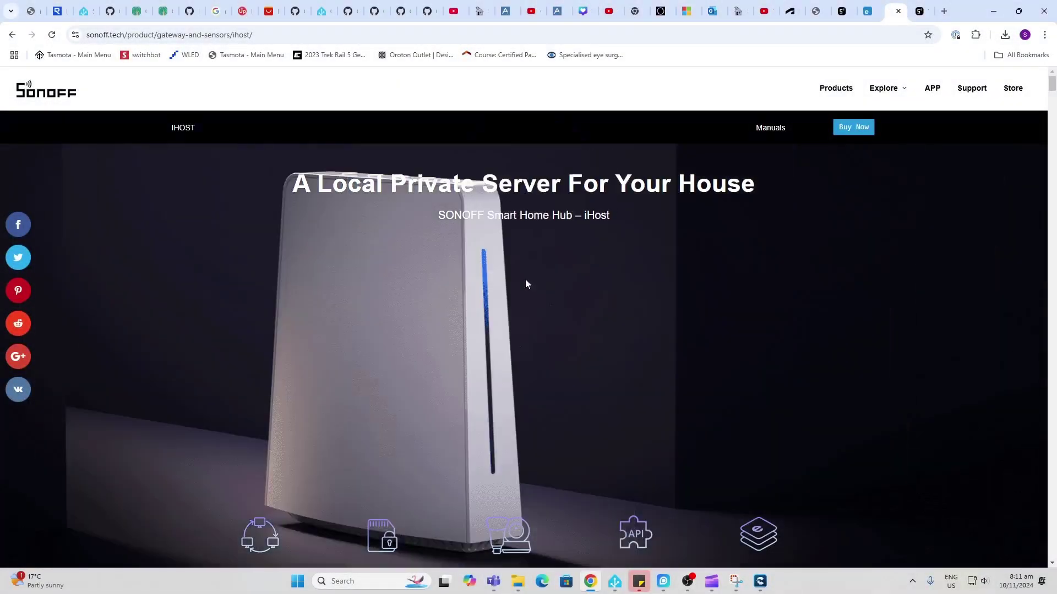
Scroll the iHost product page down to the Ingenious Design cards on LED, buttons and ports
{"action": "scroll", "coordinate": [525, 284], "scroll_direction": "down", "scroll_amount": 2}
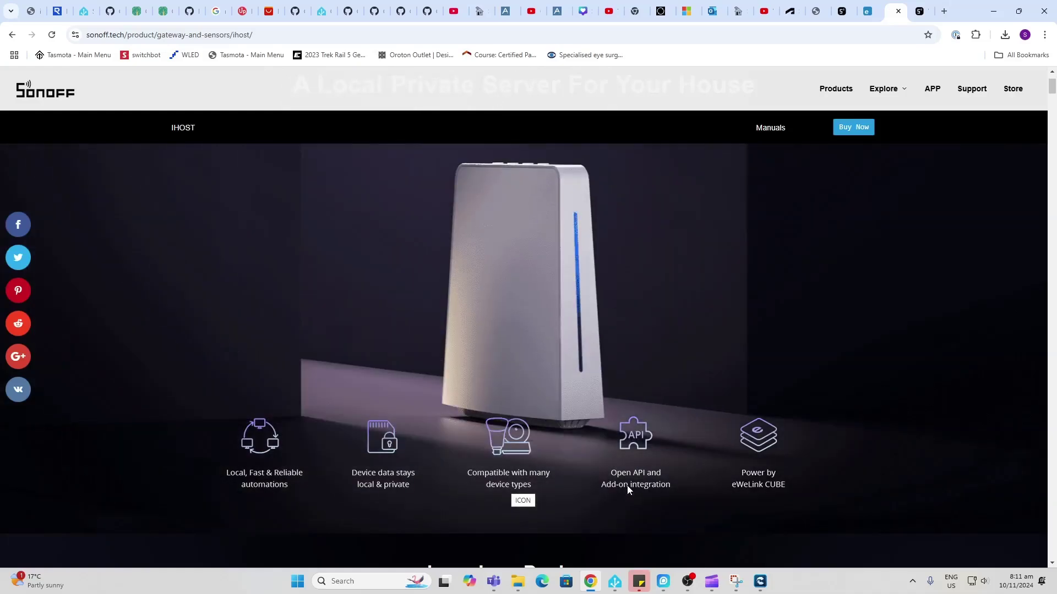
{"action": "scroll", "coordinate": [764, 485], "scroll_direction": "down", "scroll_amount": 2}
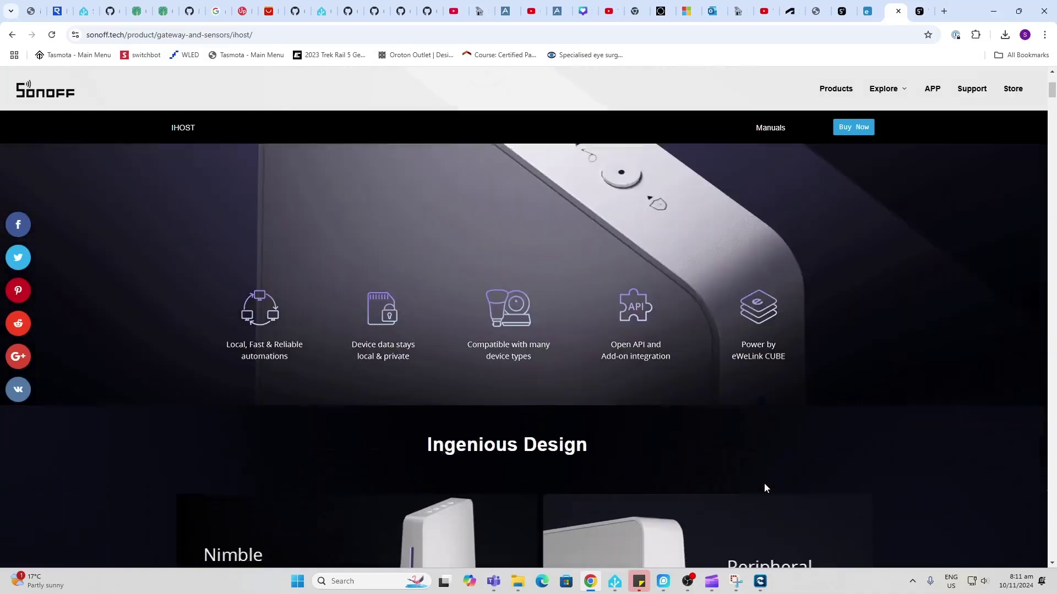
{"action": "scroll", "coordinate": [764, 488], "scroll_direction": "down", "scroll_amount": 5}
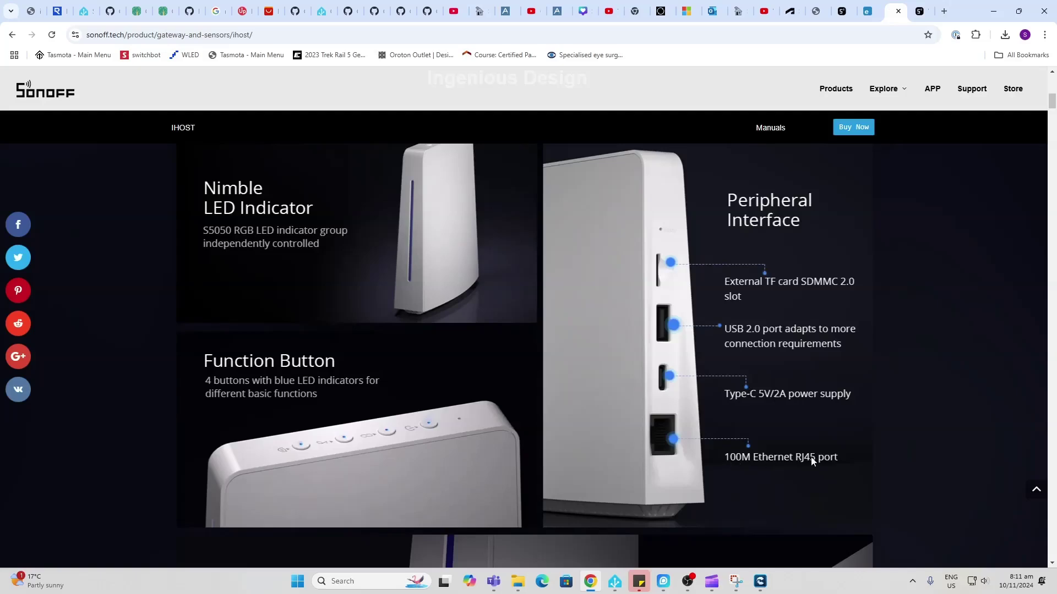
Scroll to the Hardcore Specifications section, then move to the ihost.local All Devices dashboard
{"action": "scroll", "coordinate": [812, 460], "scroll_direction": "down", "scroll_amount": 7}
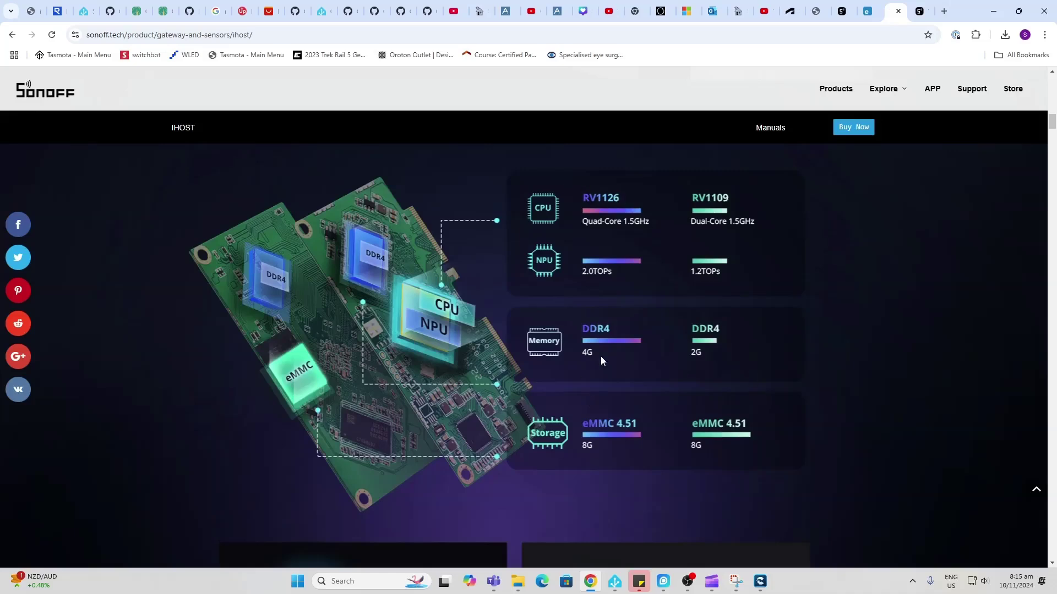
{"action": "scroll", "coordinate": [600, 355], "scroll_direction": "down", "scroll_amount": 9}
{"action": "scroll", "coordinate": [601, 359], "scroll_direction": "up", "scroll_amount": 4}
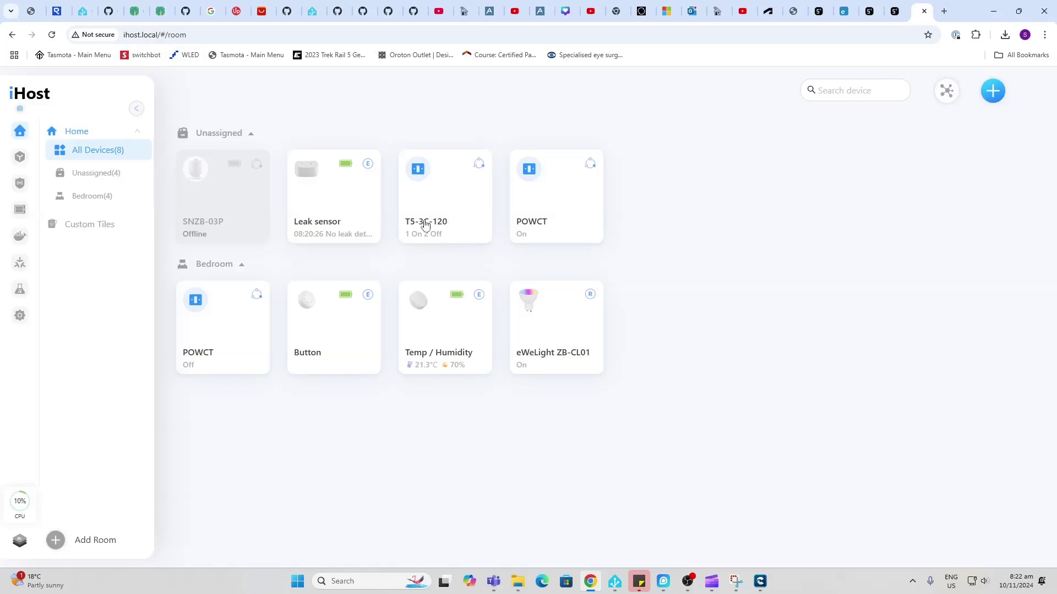
Open Add Device from the + menu, then start and quit pairing mode
{"action": "left_click", "coordinate": [993, 97]}
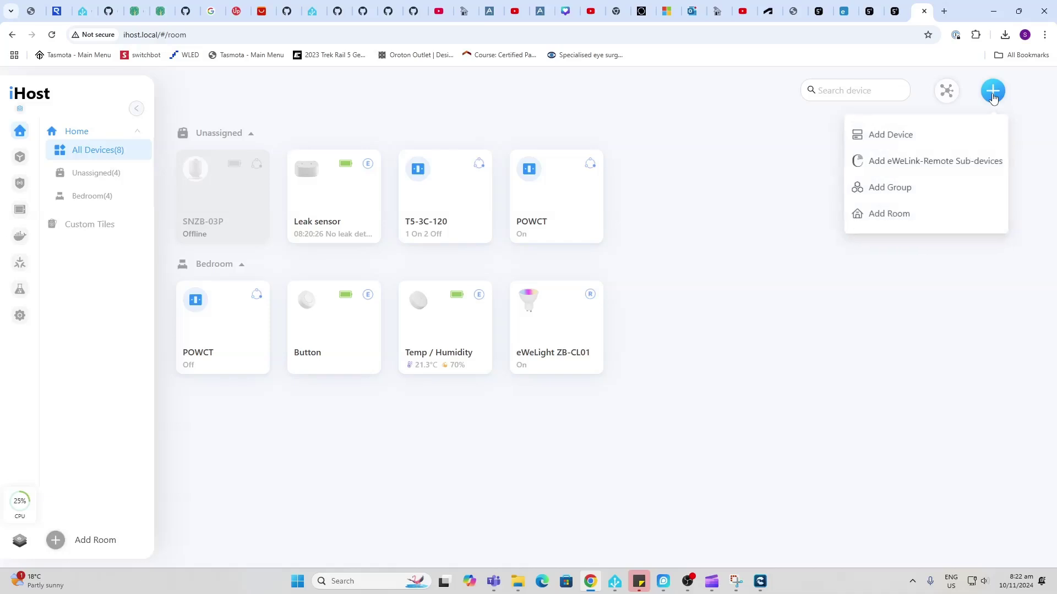
{"action": "left_click", "coordinate": [910, 141]}
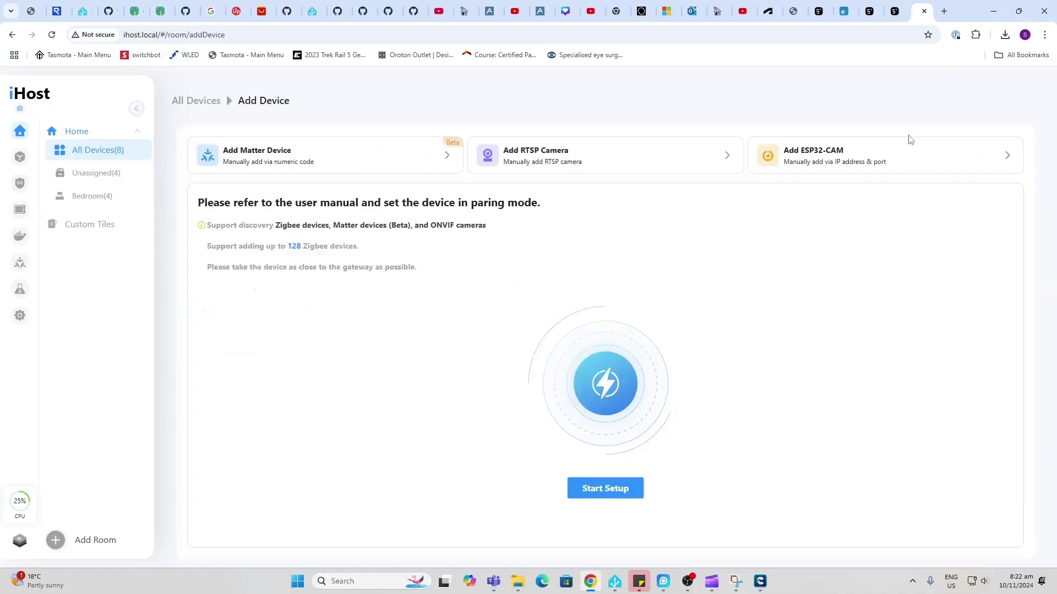
{"action": "left_click", "coordinate": [606, 490]}
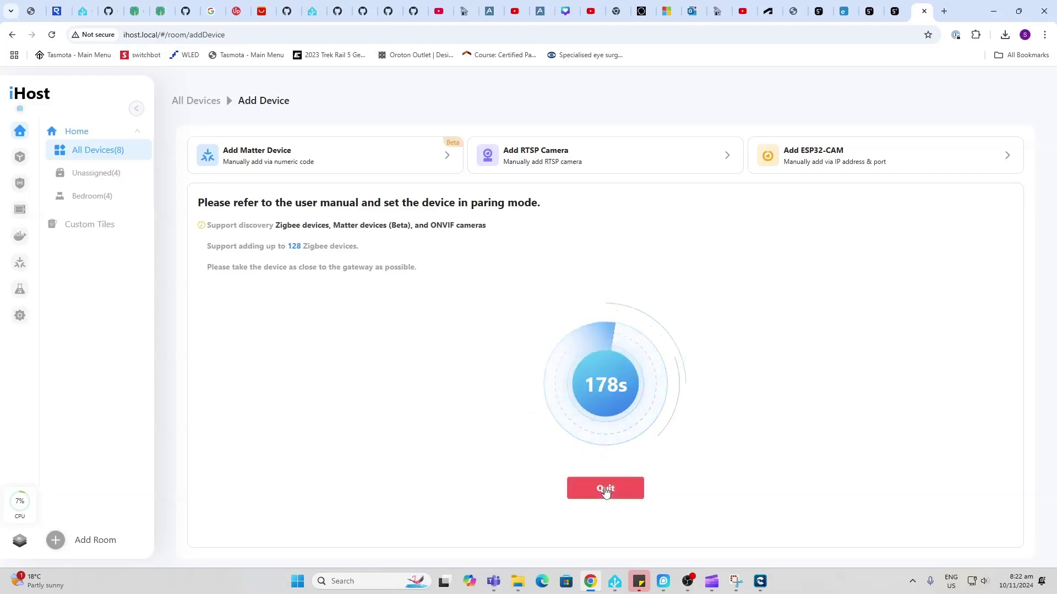
{"action": "left_click", "coordinate": [605, 489]}
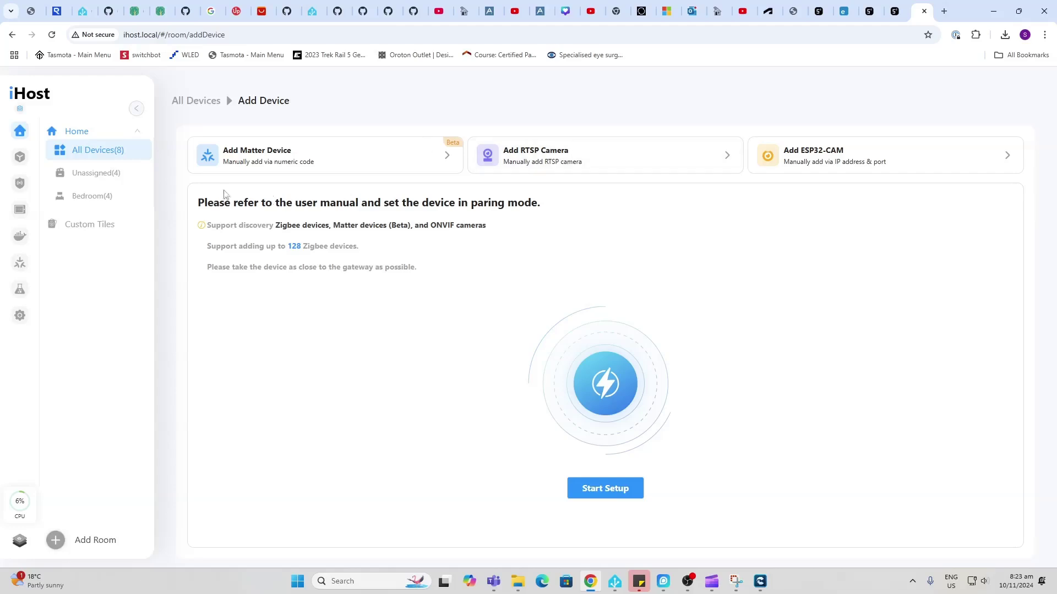
From All Devices, turn on Channel 1 of the T5-3C-120 switch
{"action": "left_click", "coordinate": [96, 150]}
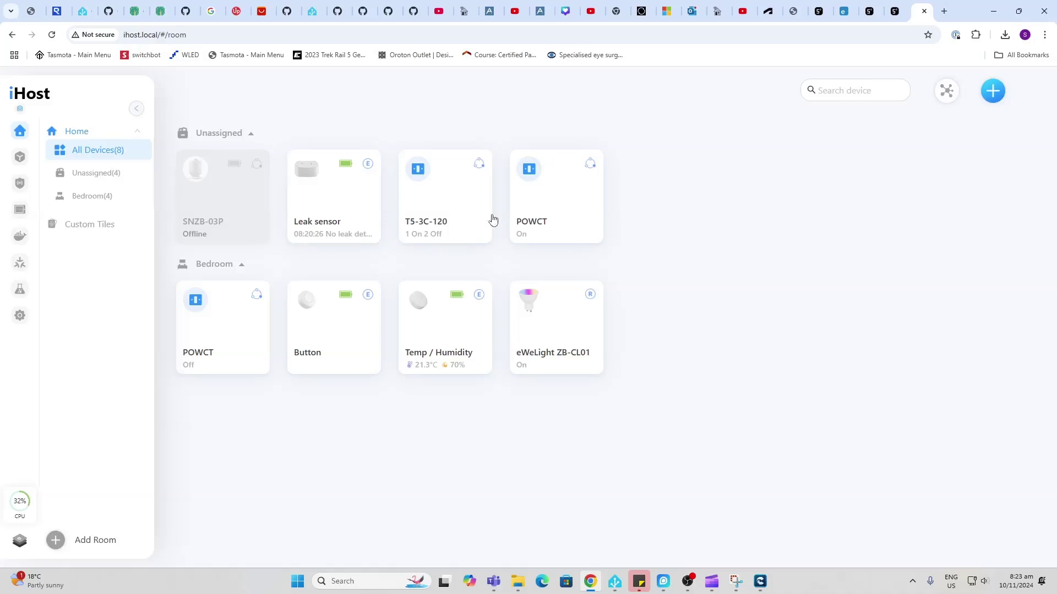
{"action": "left_click", "coordinate": [451, 199]}
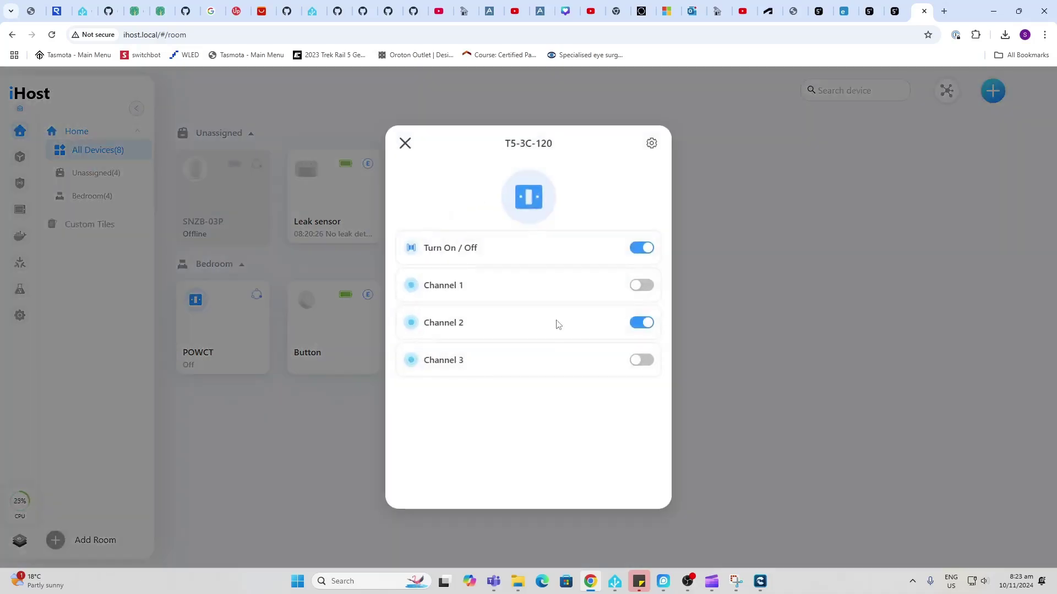
{"action": "left_click", "coordinate": [642, 285]}
{"action": "left_click", "coordinate": [405, 144]}
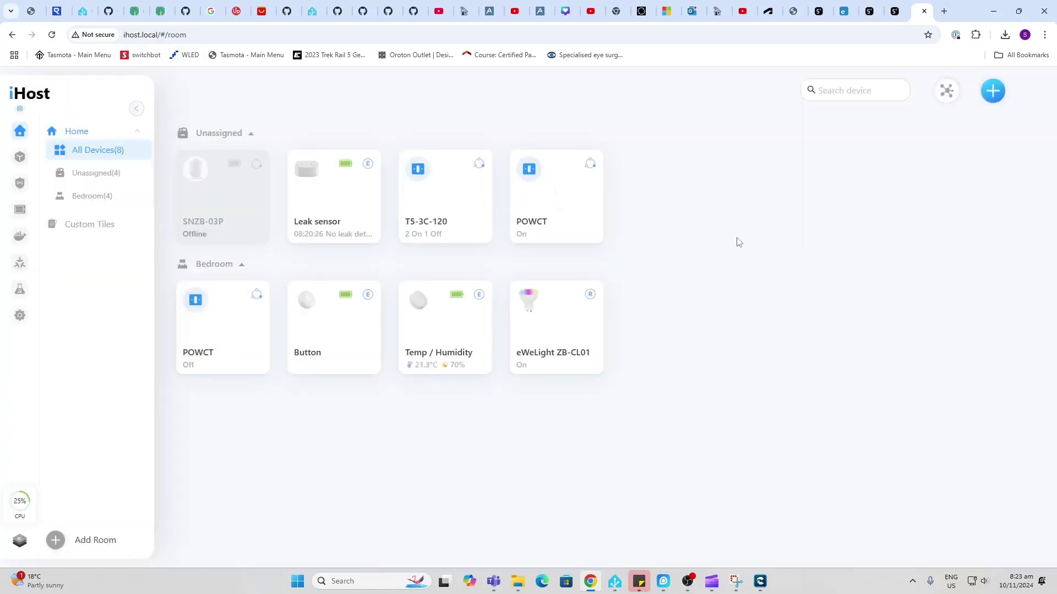
Set the eWeLight ZB-CL01 bulb brightness to 49%
{"action": "left_click", "coordinate": [549, 318]}
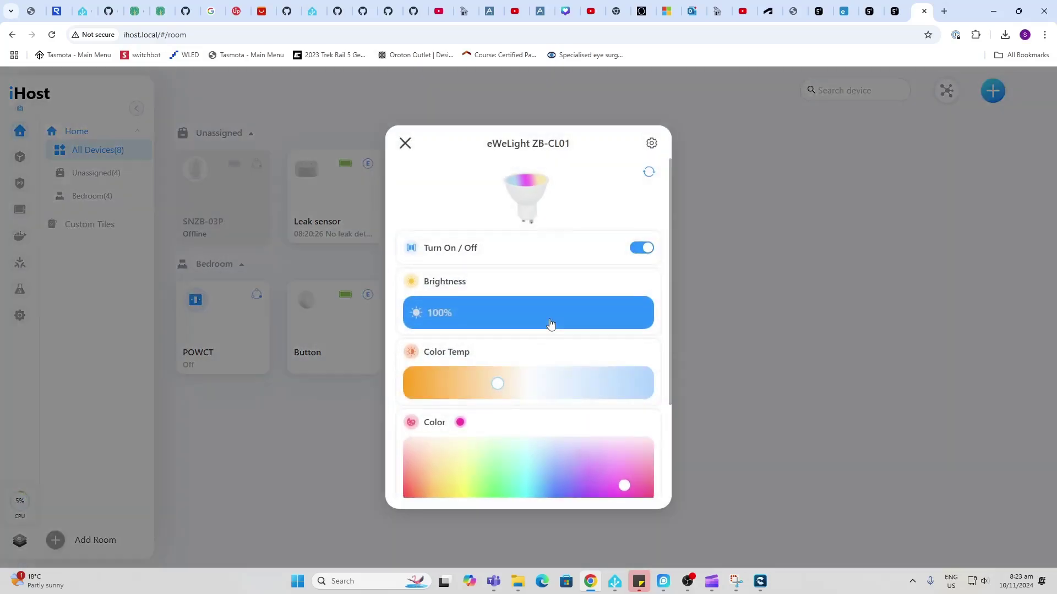
{"action": "left_click", "coordinate": [524, 321]}
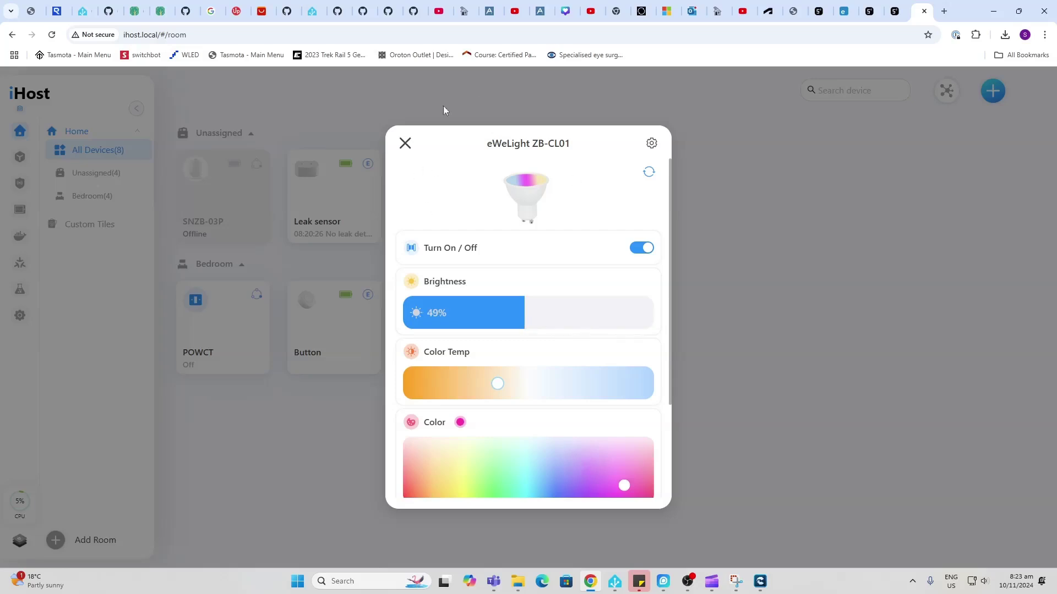
{"action": "left_click", "coordinate": [405, 144]}
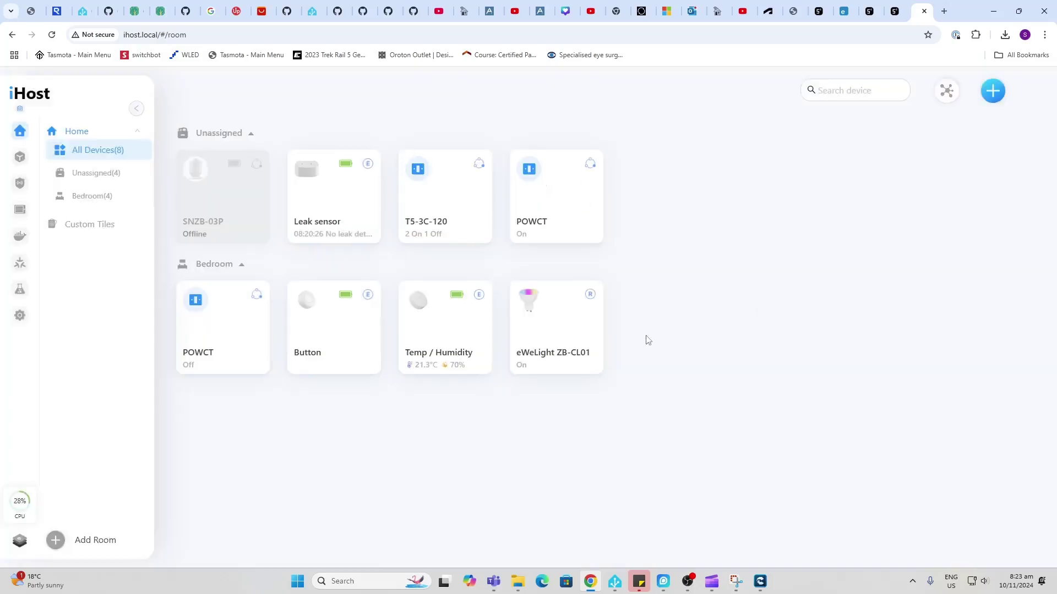
View the Temp / Humidity sensor and Button device details
{"action": "left_click", "coordinate": [457, 320]}
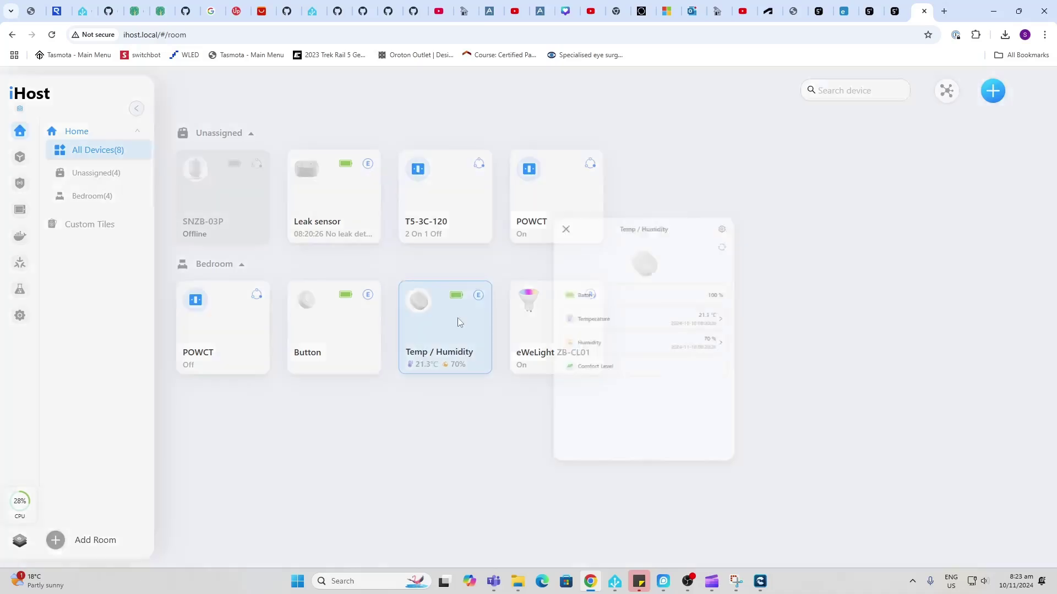
{"action": "left_click", "coordinate": [404, 144]}
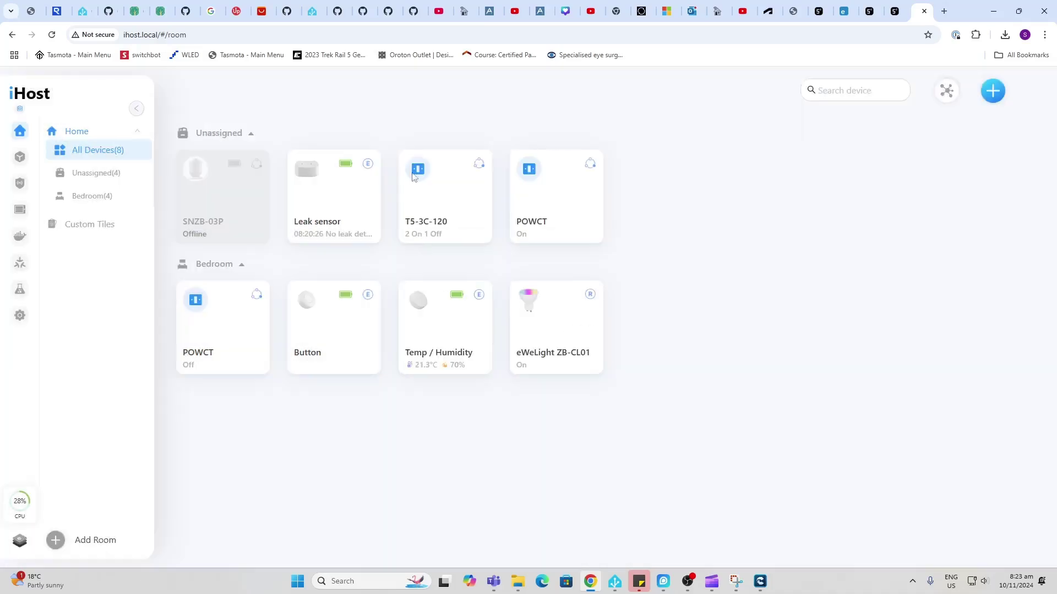
{"action": "left_click", "coordinate": [332, 368]}
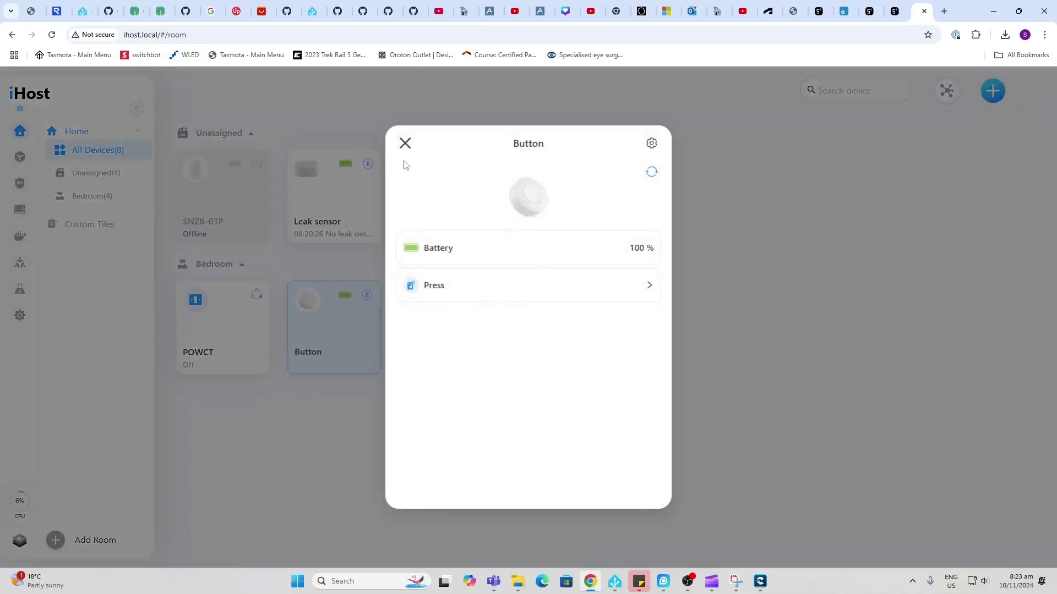
{"action": "left_click", "coordinate": [404, 144]}
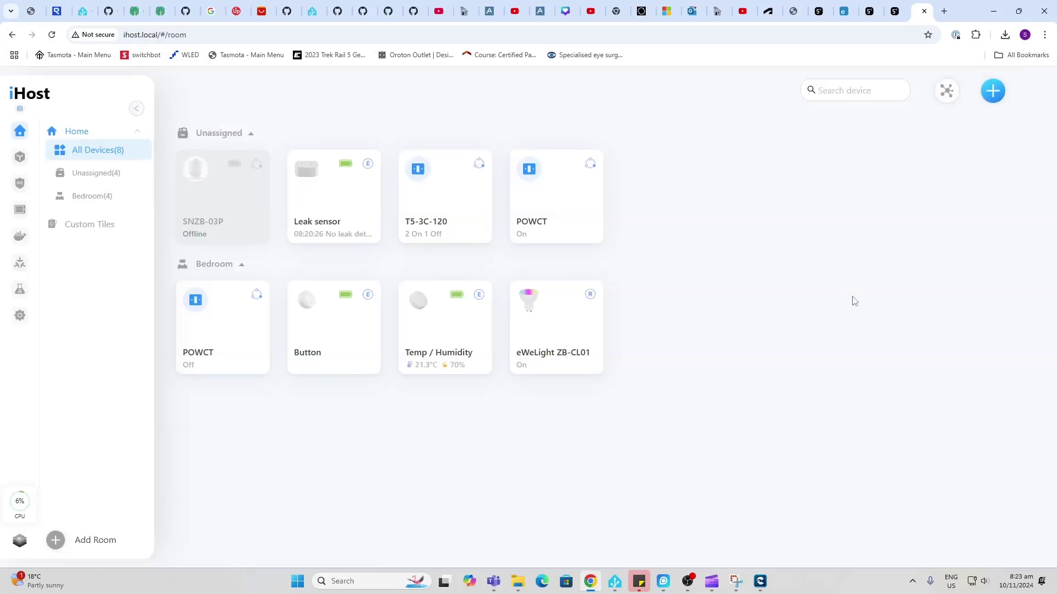
Create a new scene named 'light'
{"action": "left_click", "coordinate": [24, 160]}
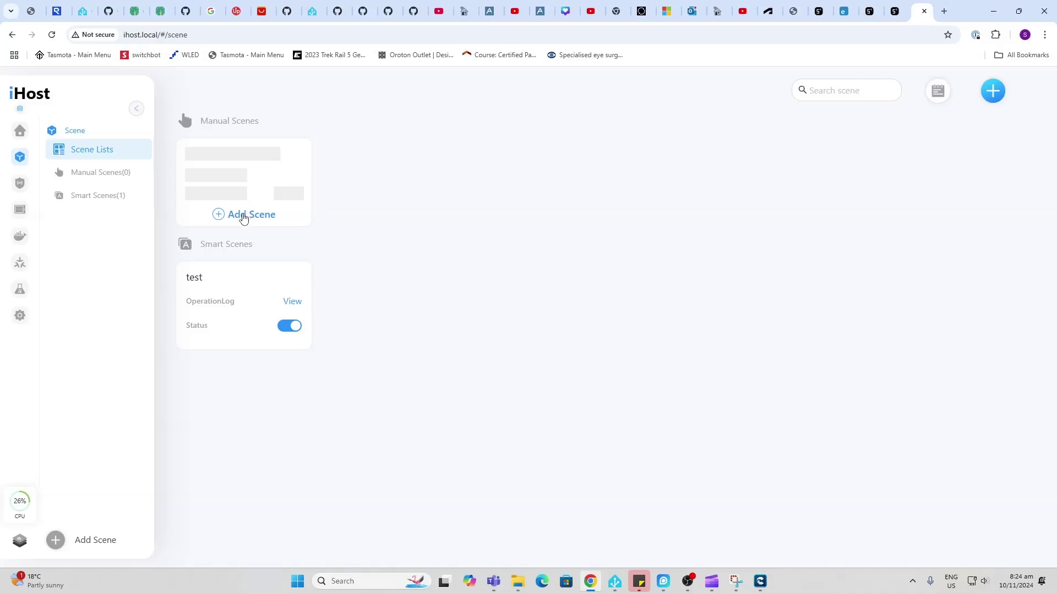
{"action": "left_click", "coordinate": [244, 216]}
{"action": "left_click", "coordinate": [245, 173]}
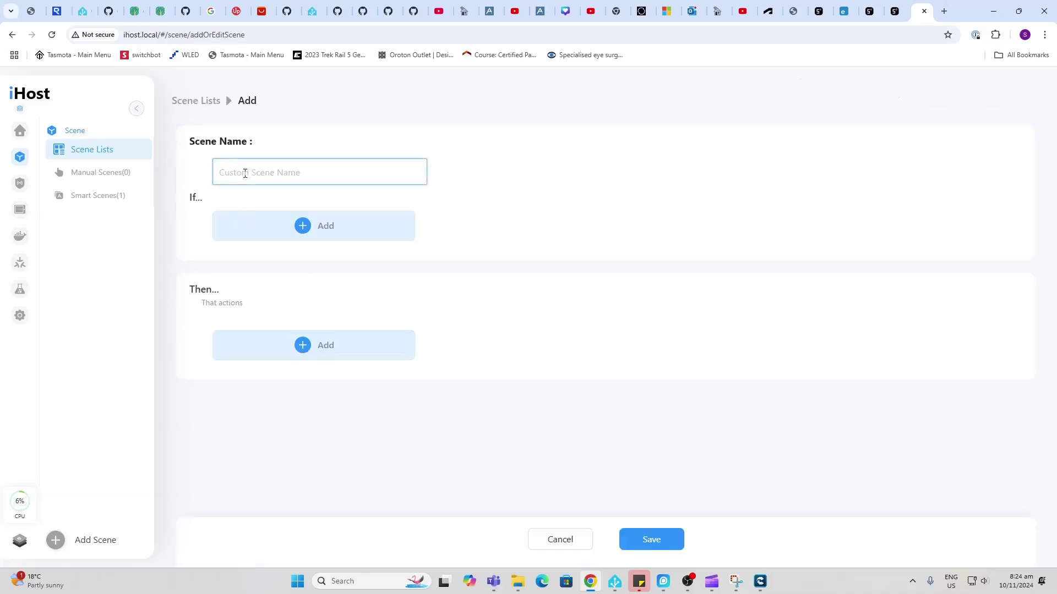
{"action": "type", "text": "light"}
Add a Smart Devices If condition and browse its device list without choosing
{"action": "left_click", "coordinate": [300, 230]}
{"action": "left_click", "coordinate": [275, 222]}
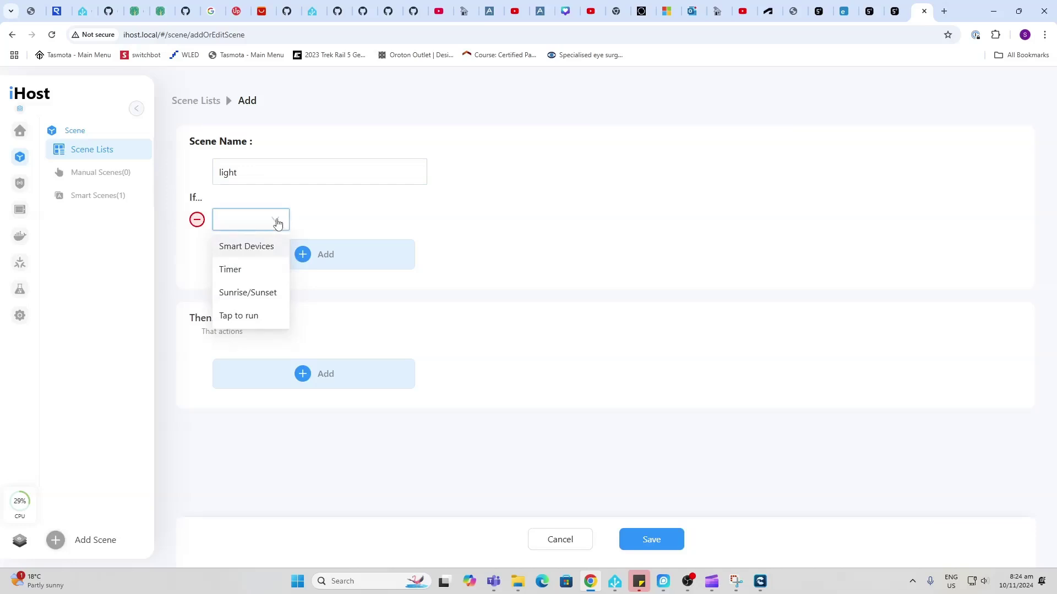
{"action": "left_click", "coordinate": [264, 247]}
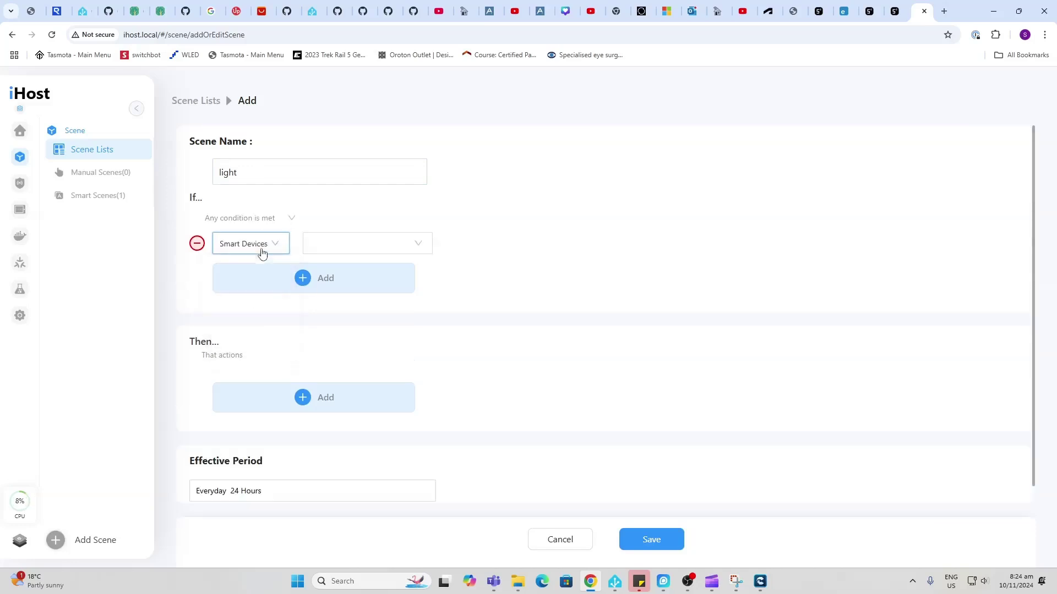
{"action": "left_click", "coordinate": [429, 246]}
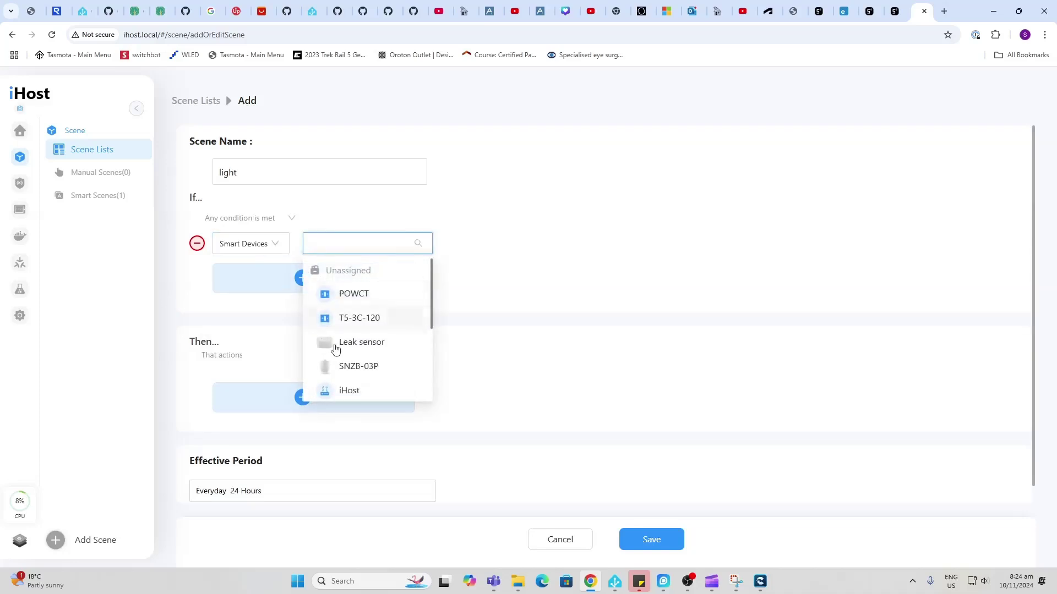
{"action": "scroll", "coordinate": [336, 349], "scroll_direction": "down", "scroll_amount": 3}
{"action": "scroll", "coordinate": [337, 352], "scroll_direction": "down", "scroll_amount": 3}
{"action": "scroll", "coordinate": [337, 354], "scroll_direction": "up", "scroll_amount": 2}
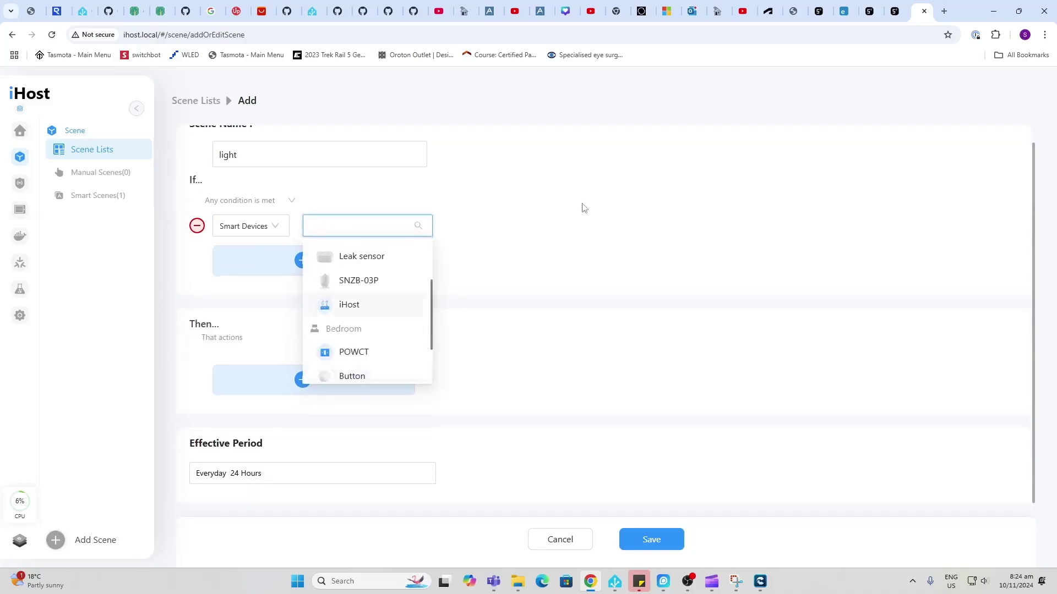
{"action": "key", "text": "Escape"}
Try Timer, Sunrise/Sunset and Tap to run, then set the condition to Smart Devices > Button
{"action": "left_click", "coordinate": [268, 233]}
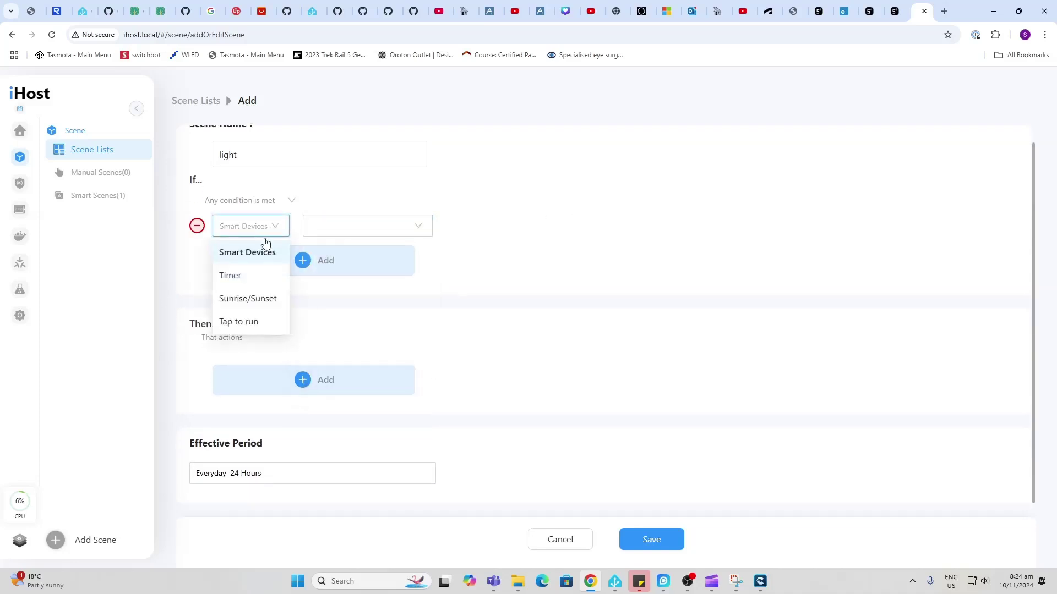
{"action": "left_click", "coordinate": [241, 276]}
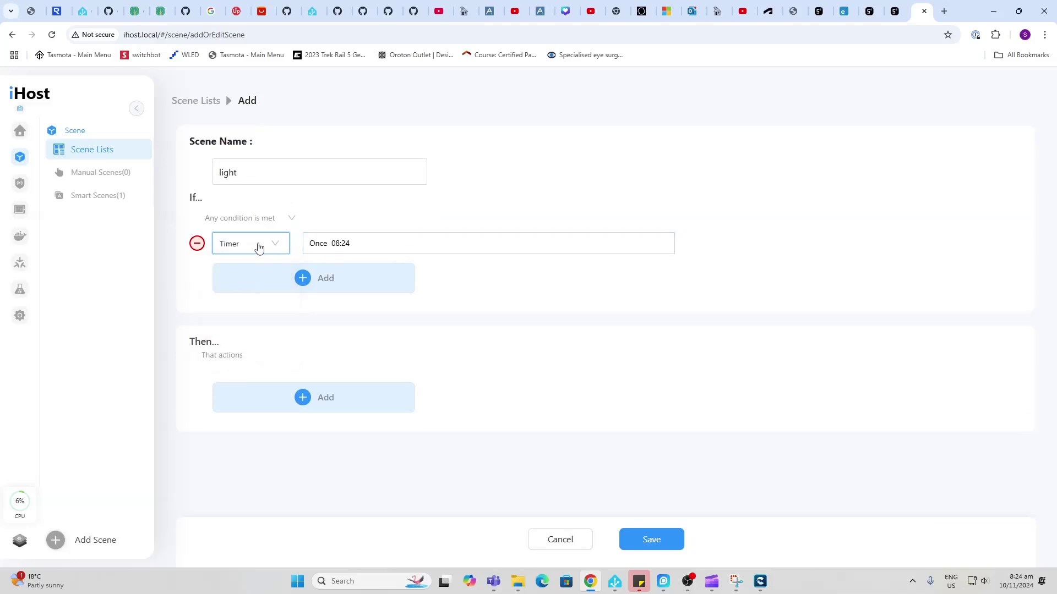
{"action": "left_click", "coordinate": [280, 247]}
{"action": "left_click", "coordinate": [262, 316]}
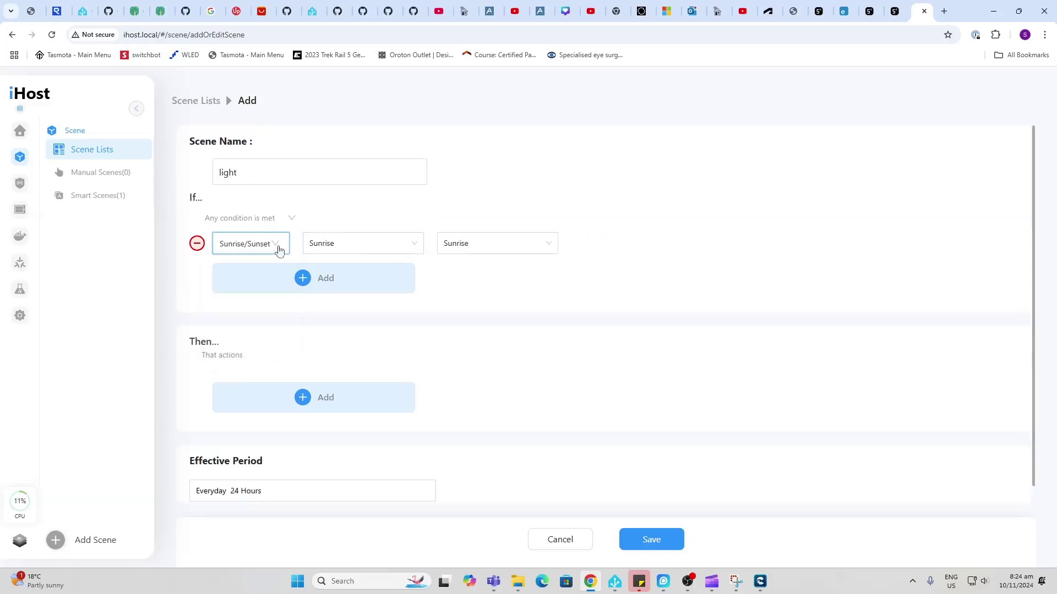
{"action": "left_click", "coordinate": [267, 245]}
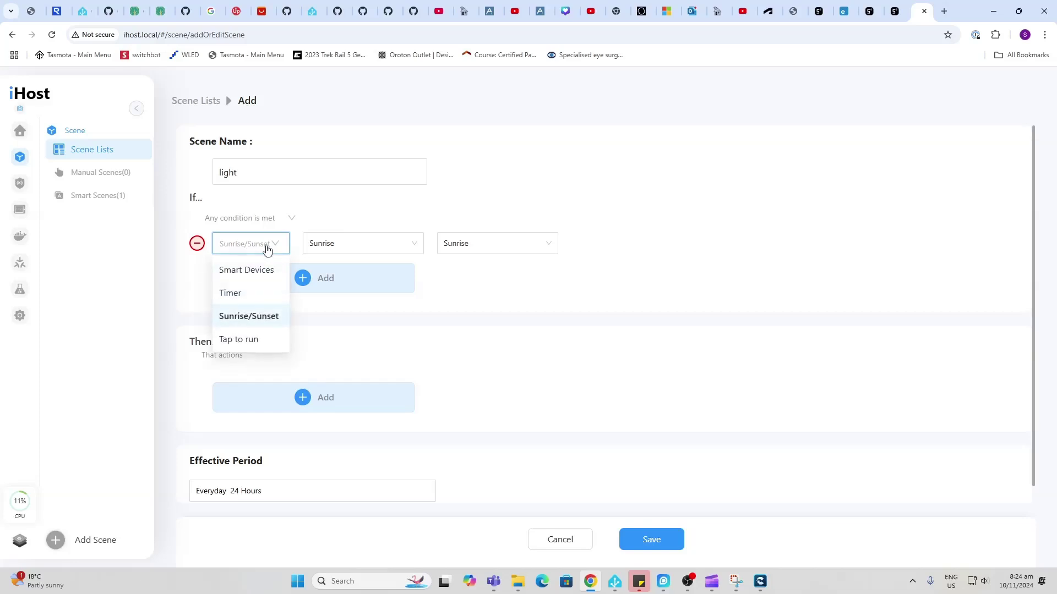
{"action": "left_click", "coordinate": [240, 338]}
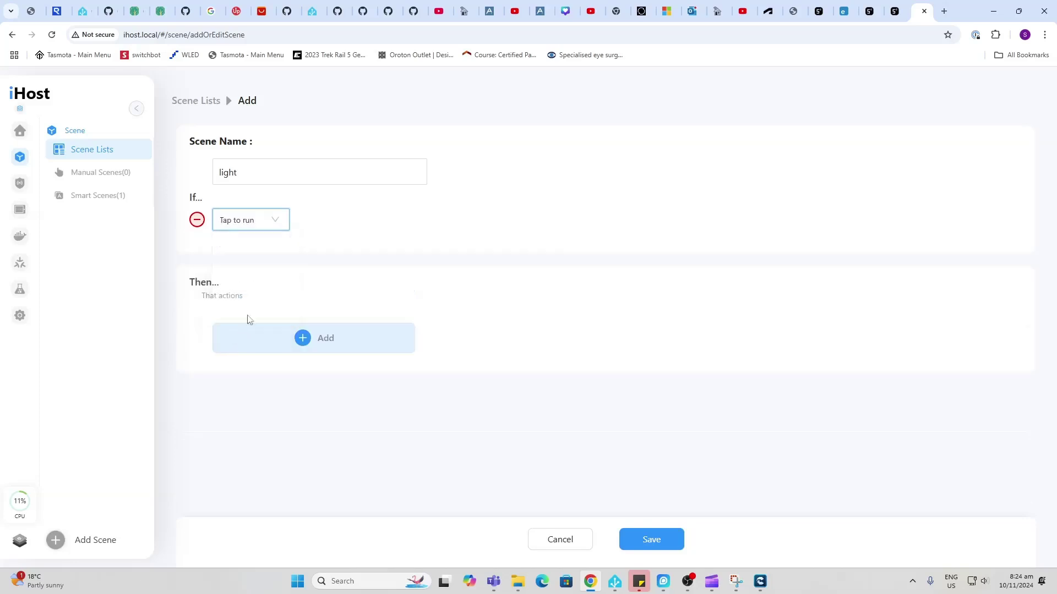
{"action": "left_click", "coordinate": [281, 224]}
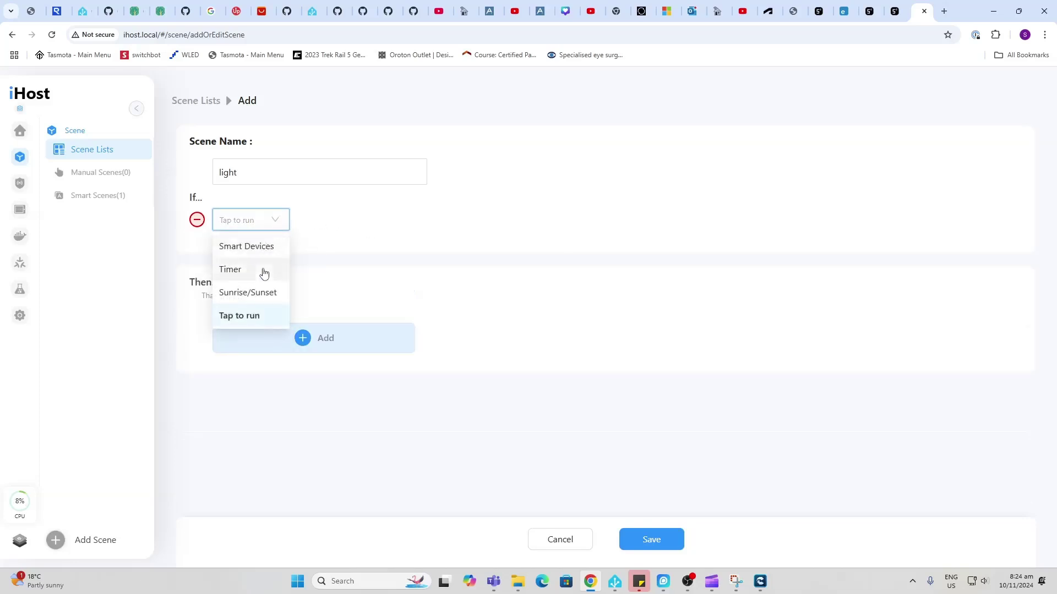
{"action": "left_click", "coordinate": [267, 246]}
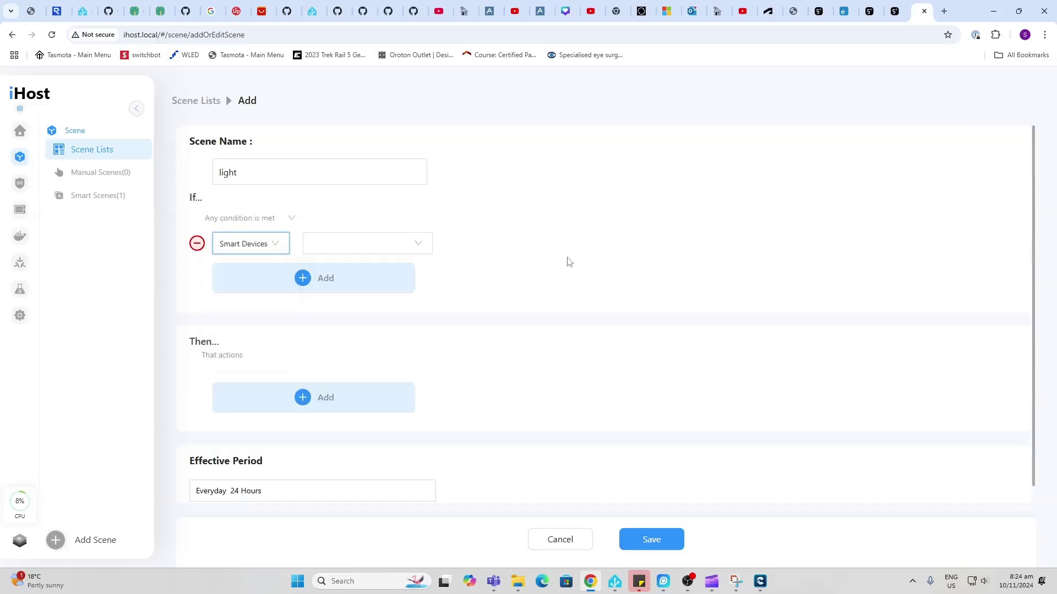
{"action": "left_click", "coordinate": [412, 244]}
{"action": "scroll", "coordinate": [359, 349], "scroll_direction": "down", "scroll_amount": 1}
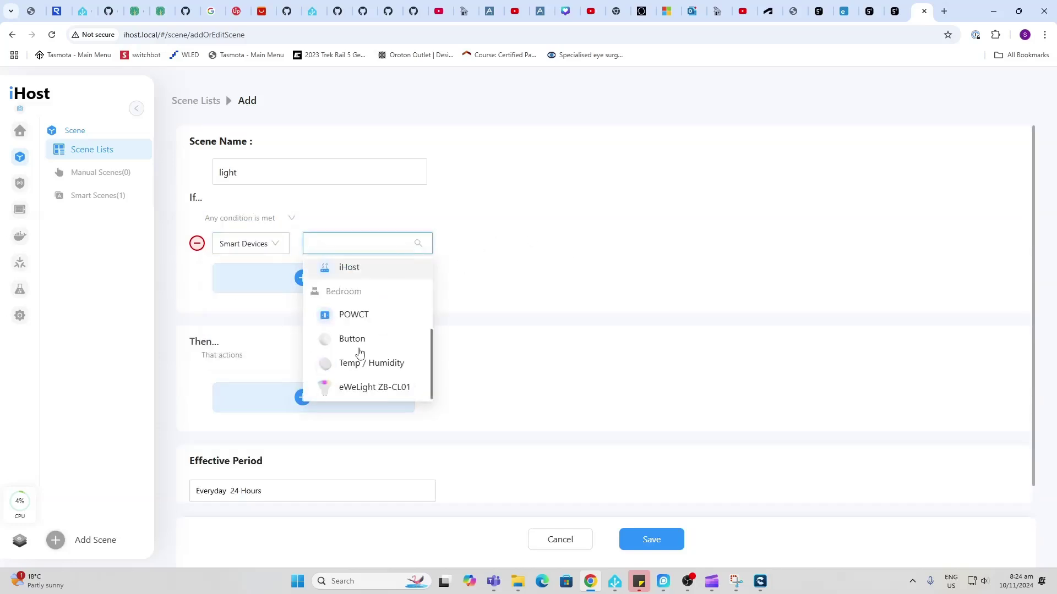
{"action": "left_click", "coordinate": [356, 340]}
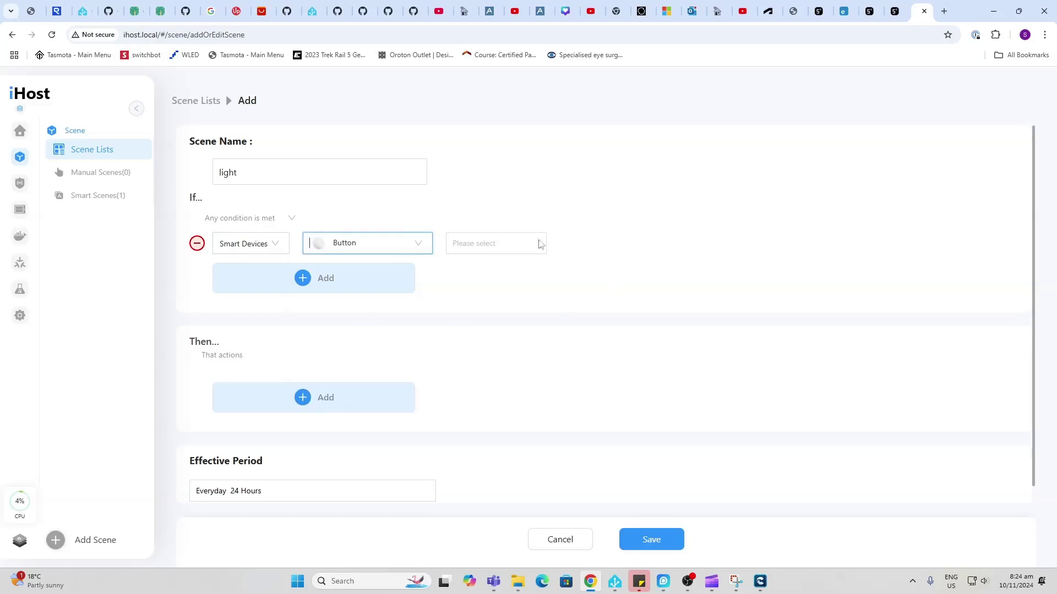
Add a Then action controlling the T5-3C-120 smart device
{"action": "left_click", "coordinate": [303, 400]}
{"action": "left_click", "coordinate": [297, 396]}
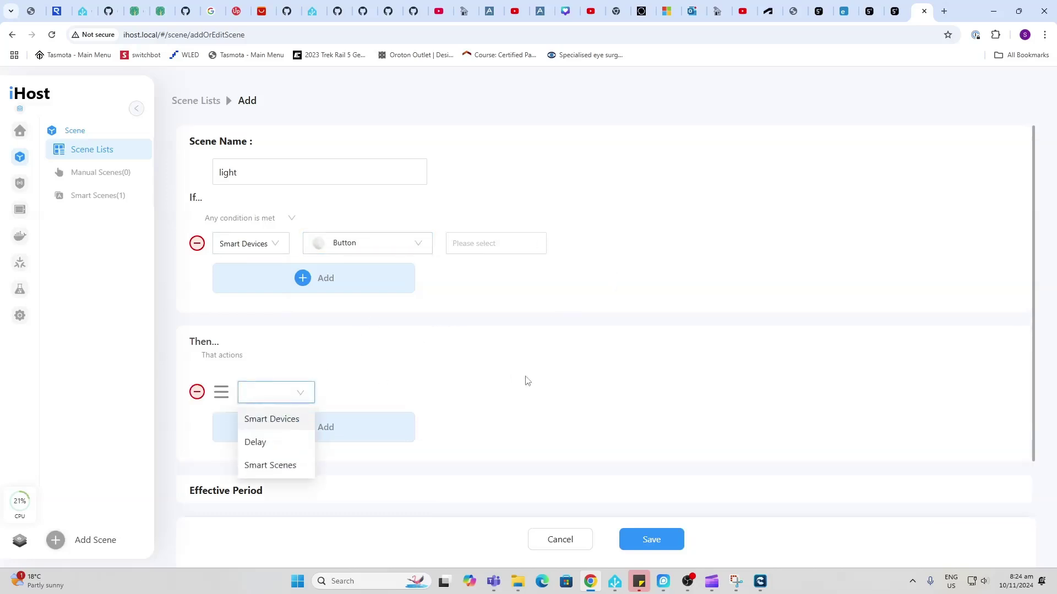
{"action": "scroll", "coordinate": [526, 381], "scroll_direction": "down", "scroll_amount": 1}
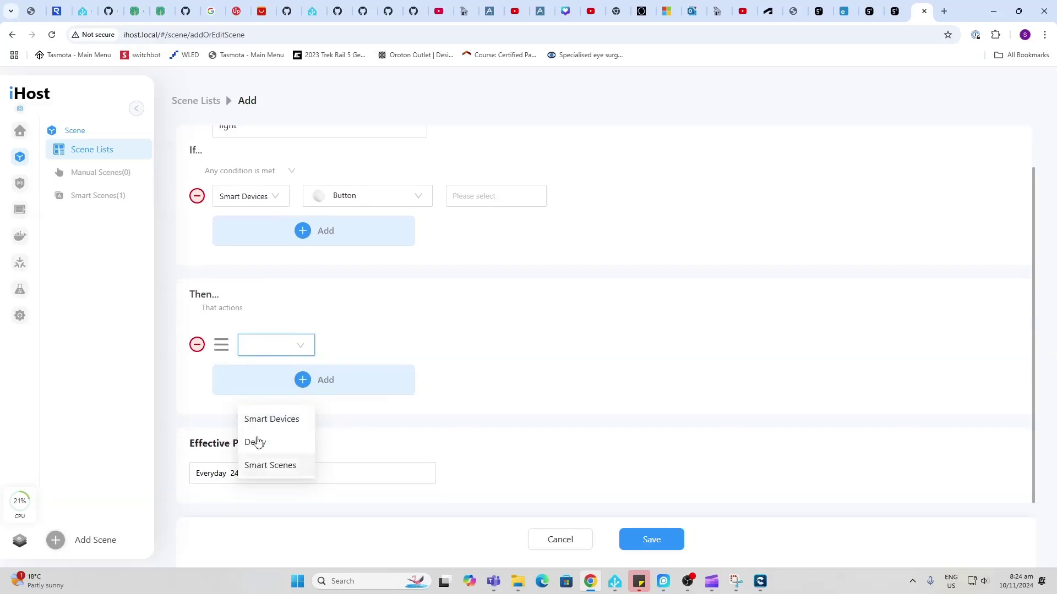
{"action": "left_click", "coordinate": [257, 423]}
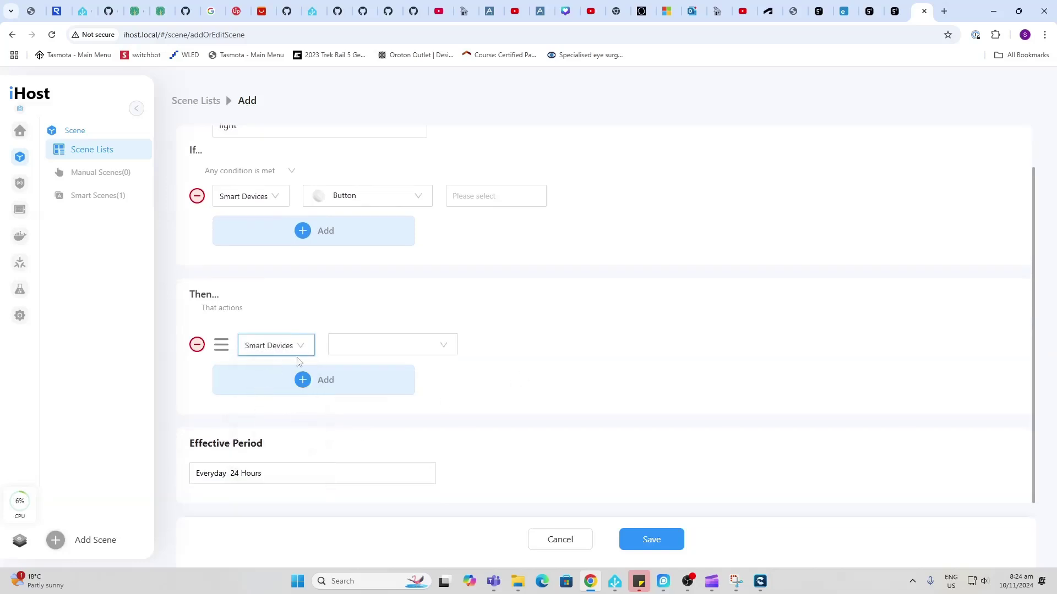
{"action": "left_click", "coordinate": [379, 346]}
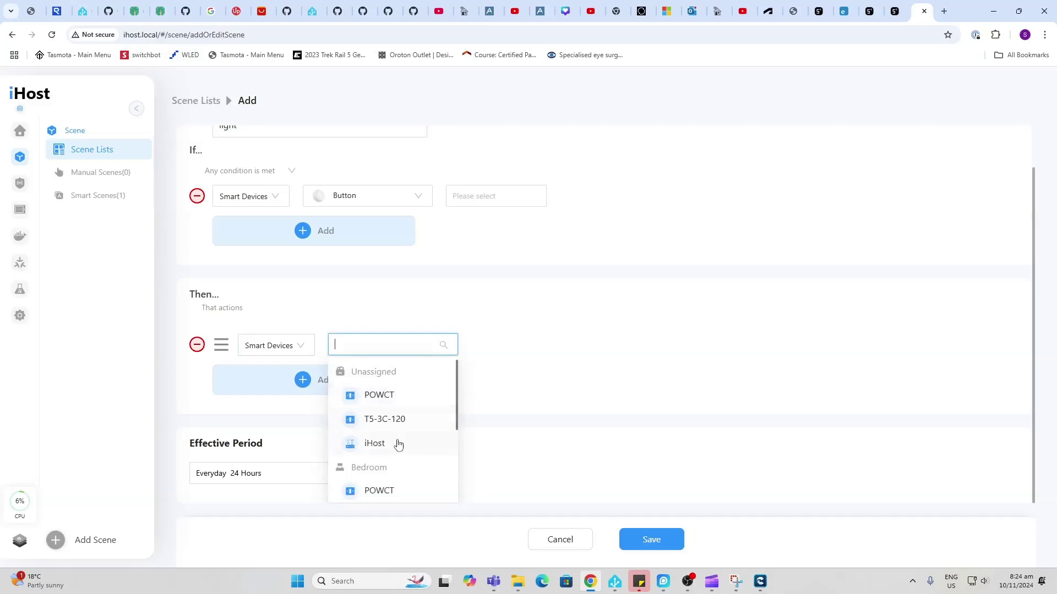
{"action": "left_click", "coordinate": [396, 421]}
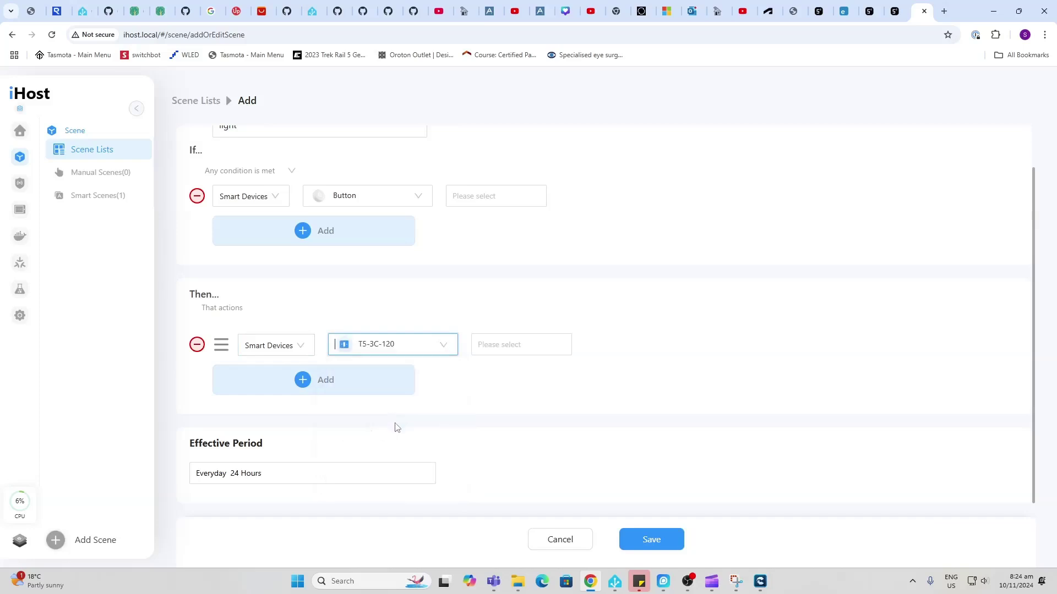
Set the T5-3C-120 action to Channel 1 On, confirm, and save the scene
{"action": "left_click", "coordinate": [522, 347]}
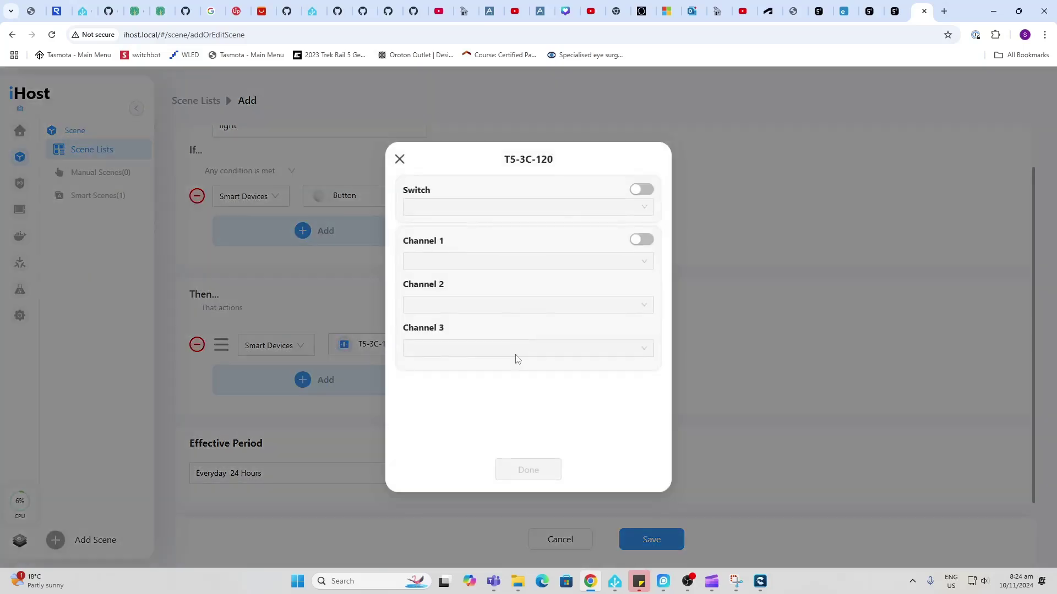
{"action": "left_click", "coordinate": [643, 190]}
{"action": "left_click", "coordinate": [638, 242]}
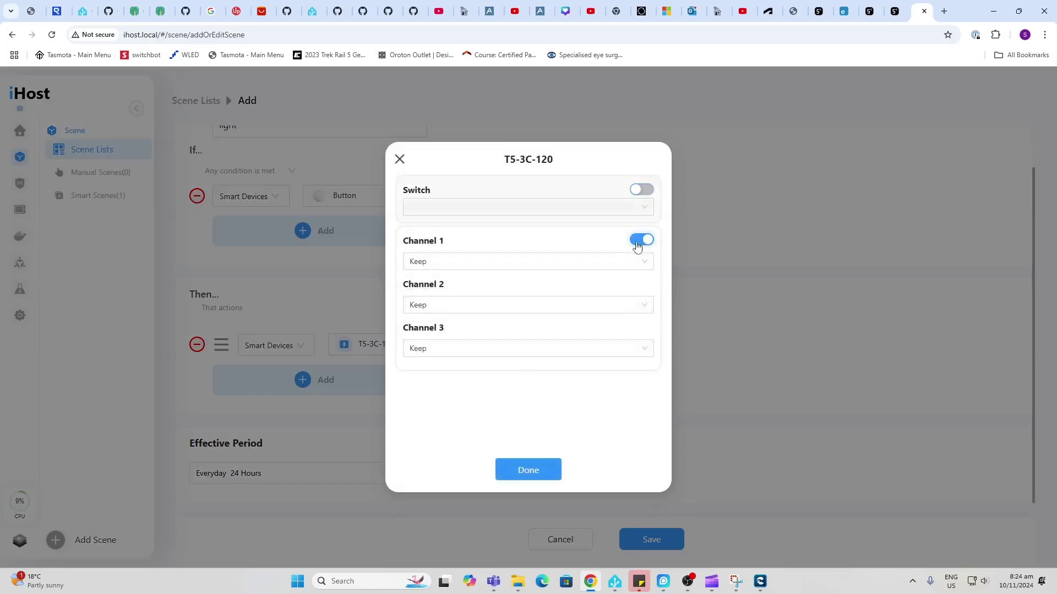
{"action": "left_click", "coordinate": [622, 262]}
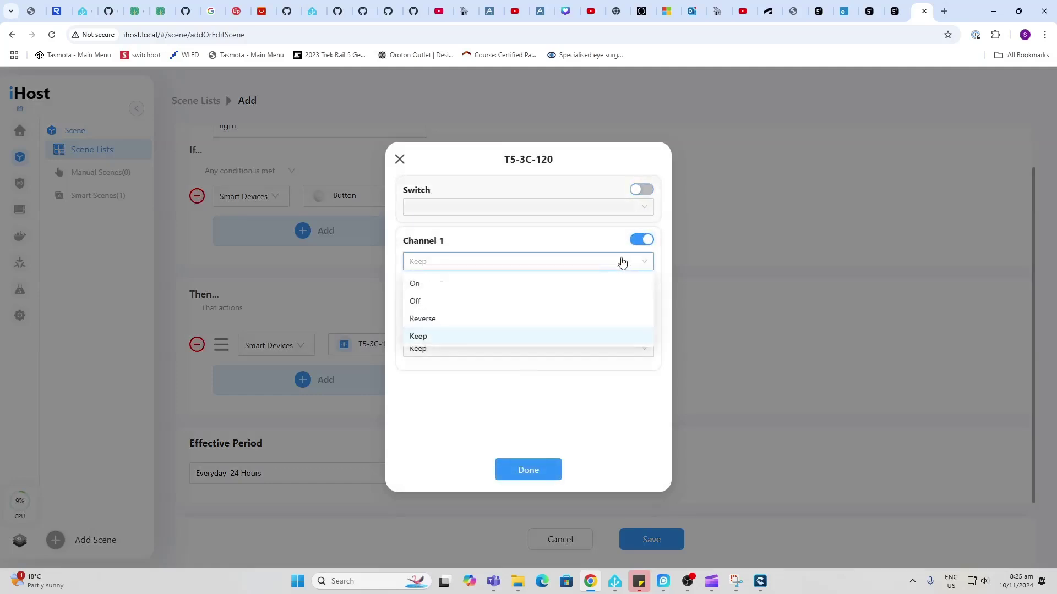
{"action": "left_click", "coordinate": [496, 285]}
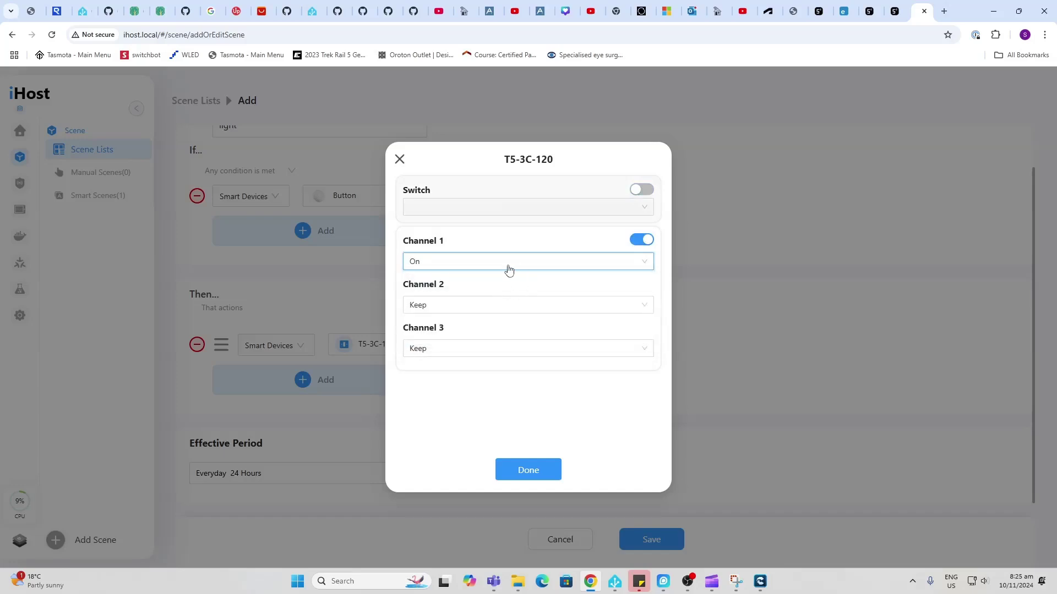
{"action": "left_click", "coordinate": [526, 471]}
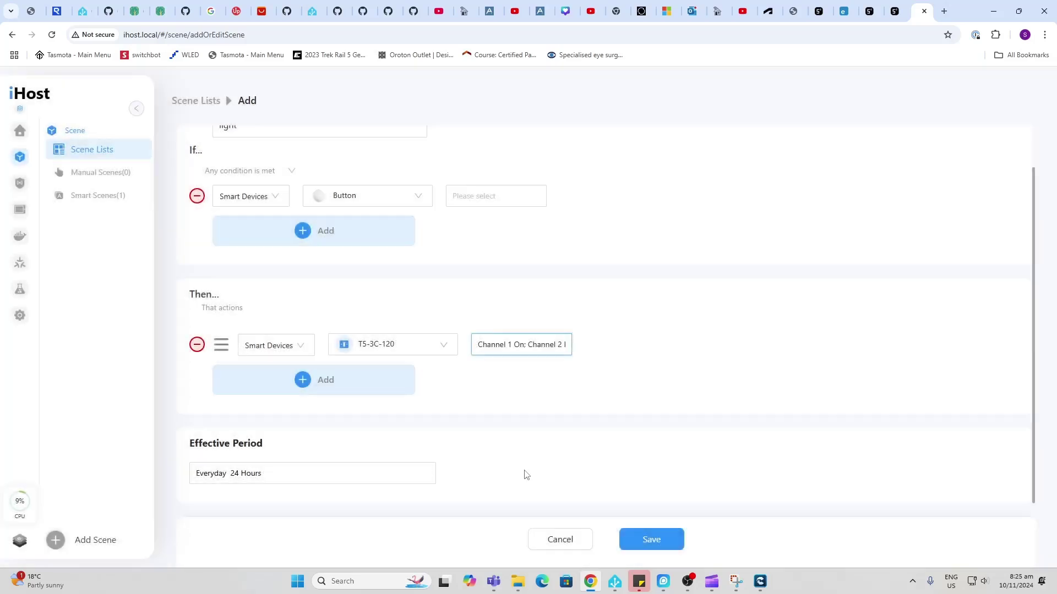
{"action": "left_click", "coordinate": [634, 542]}
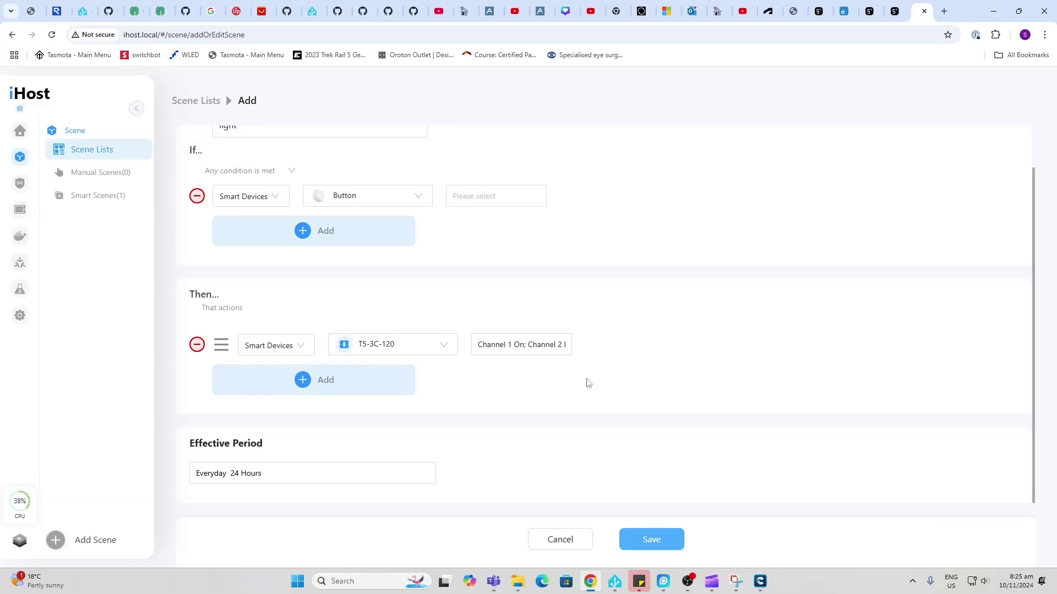
On Smart Security, set Home Mode's alarm duration to Custom and save it
{"action": "left_click", "coordinate": [26, 182]}
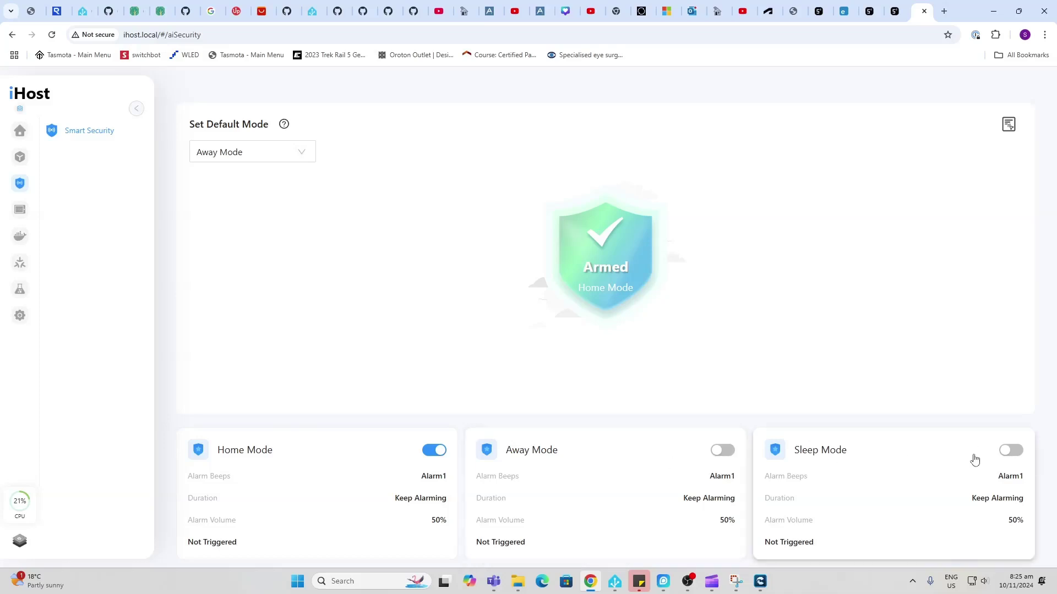
{"action": "left_click", "coordinate": [262, 457]}
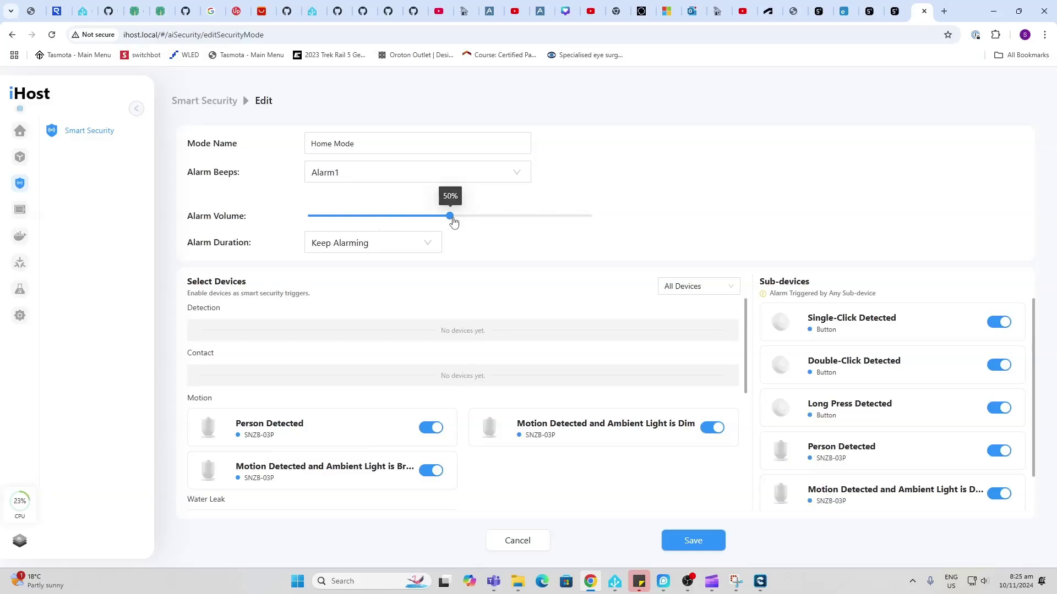
{"action": "left_click", "coordinate": [410, 242]}
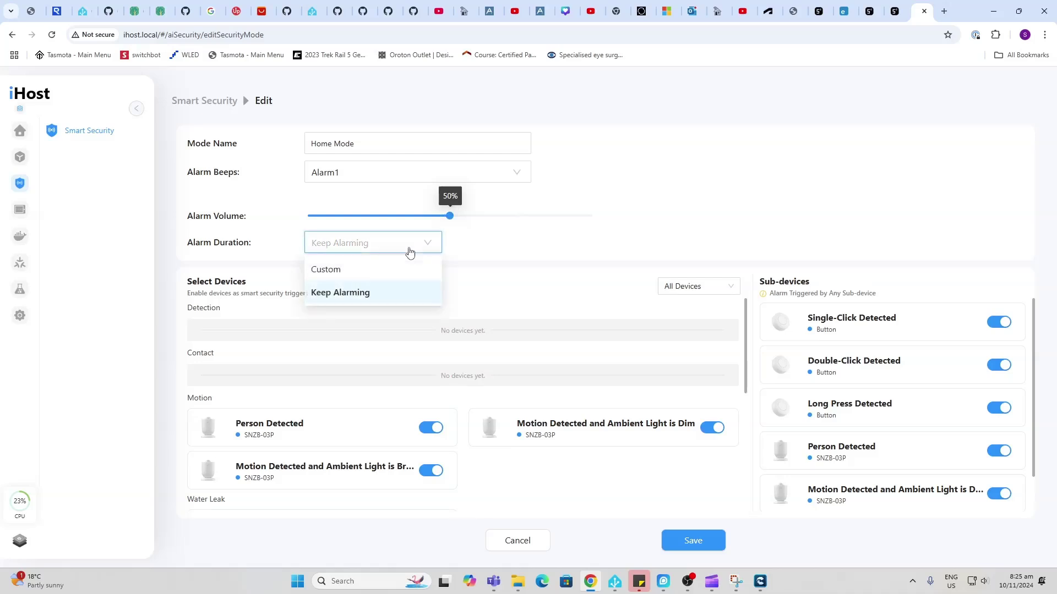
{"action": "left_click", "coordinate": [401, 271]}
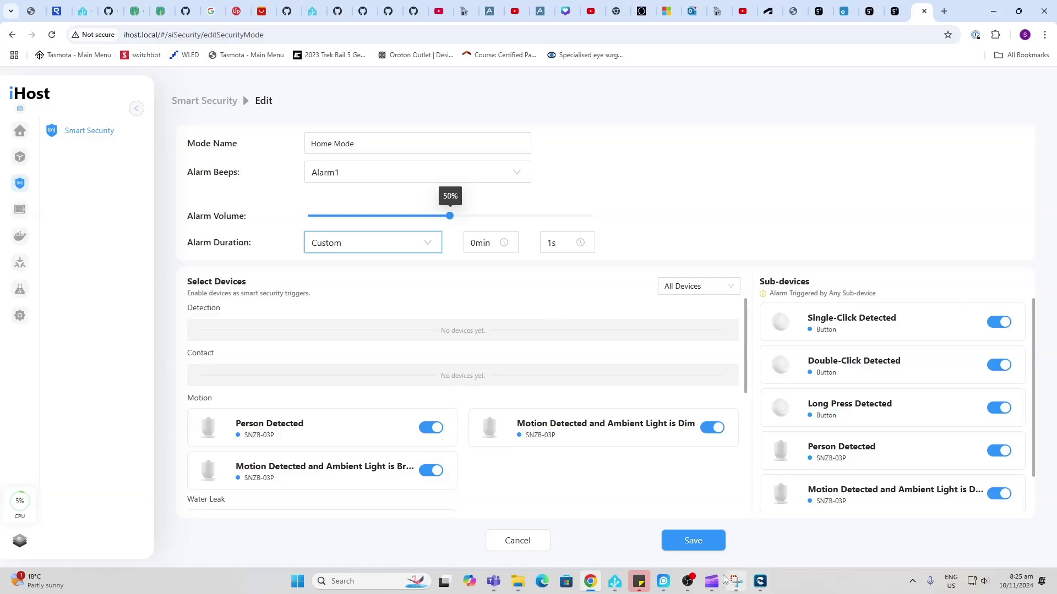
{"action": "left_click", "coordinate": [700, 542]}
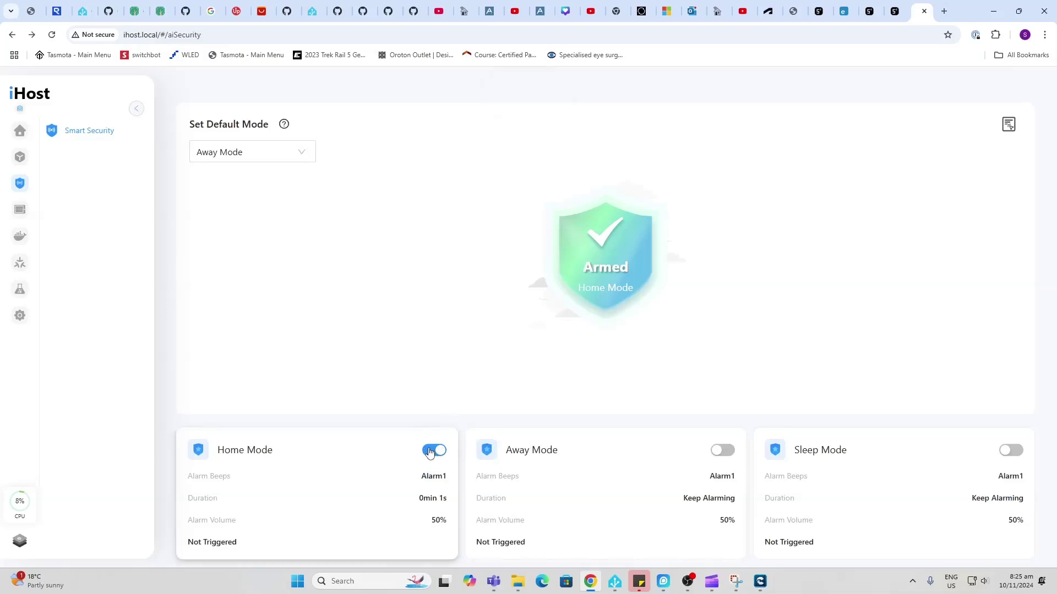
Edit the ss Cast dashboard: Home, Away, Sleep tiles on top, POWCT chart below
{"action": "left_click", "coordinate": [20, 213]}
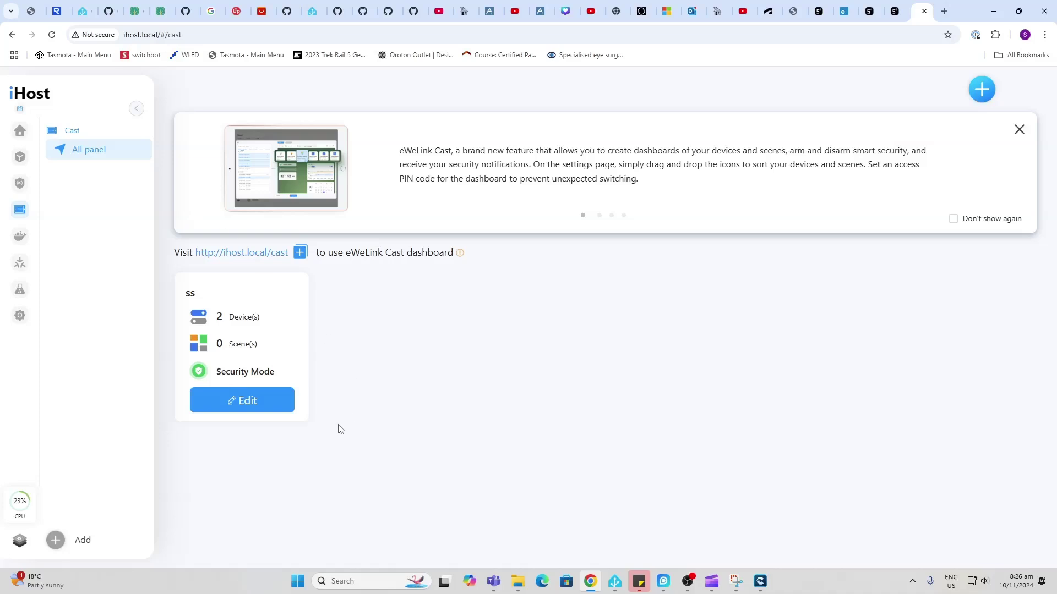
{"action": "left_click", "coordinate": [246, 403]}
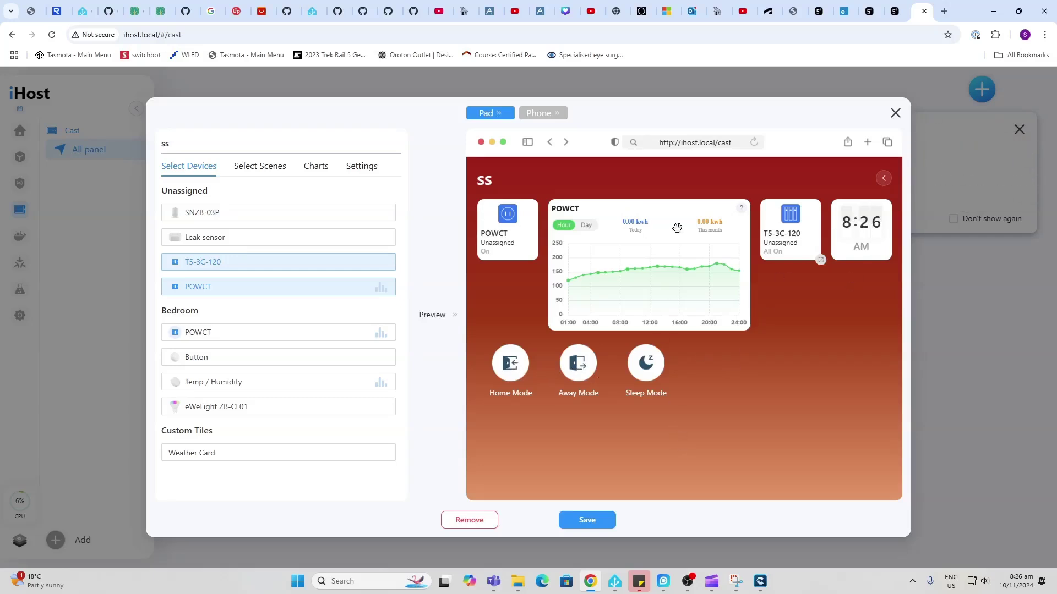
{"action": "left_click_drag", "start_coordinate": [672, 223], "coordinate": [813, 285]}
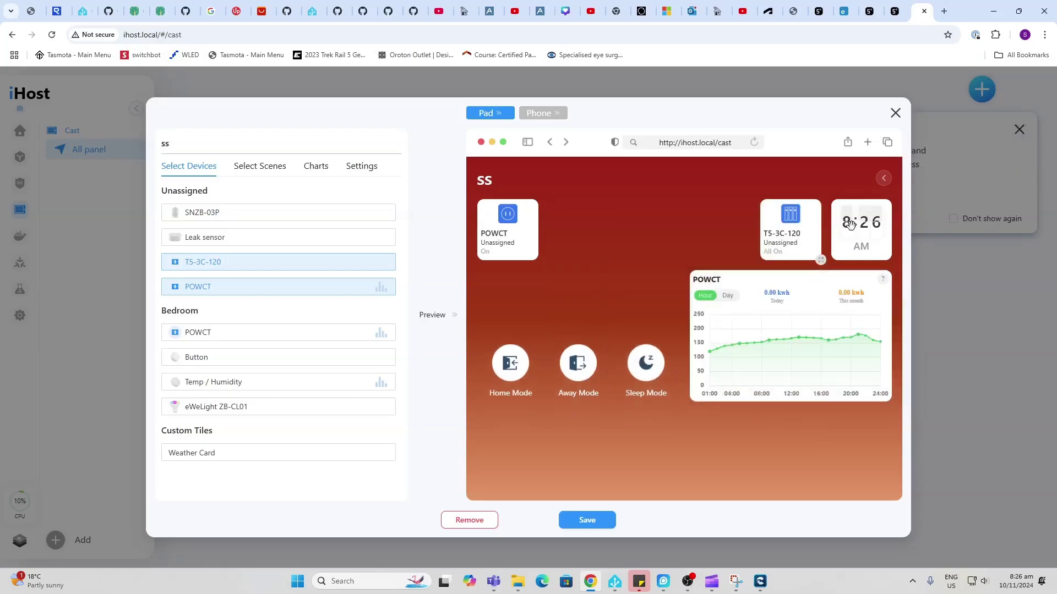
{"action": "left_click_drag", "start_coordinate": [586, 359], "coordinate": [649, 222]}
{"action": "left_click_drag", "start_coordinate": [793, 290], "coordinate": [612, 294]}
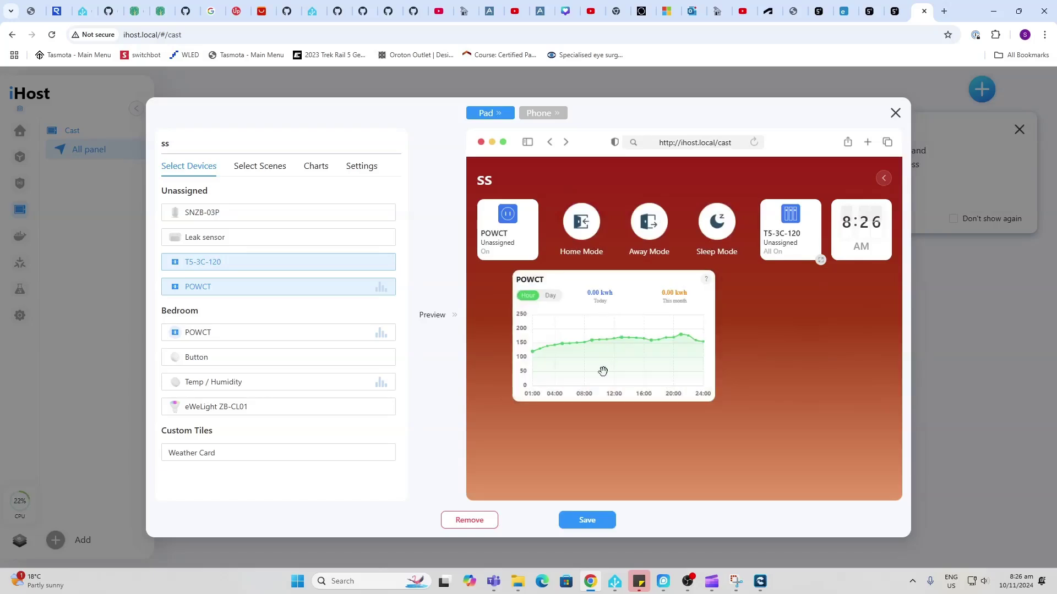
Preview the ss dashboard in phone and tablet layouts, then save it
{"action": "left_click", "coordinate": [538, 113]}
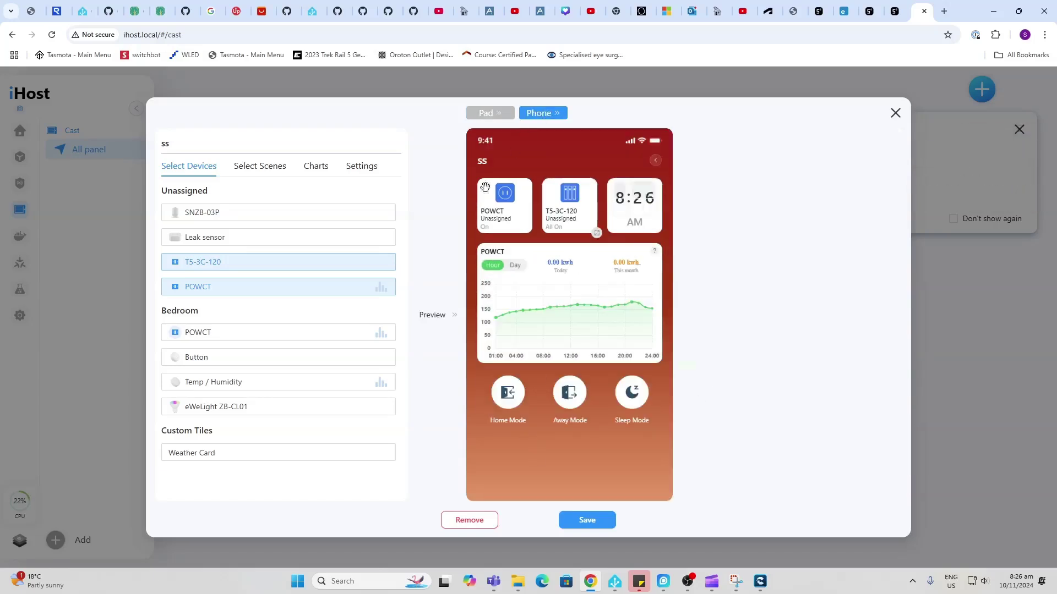
{"action": "left_click", "coordinate": [487, 113]}
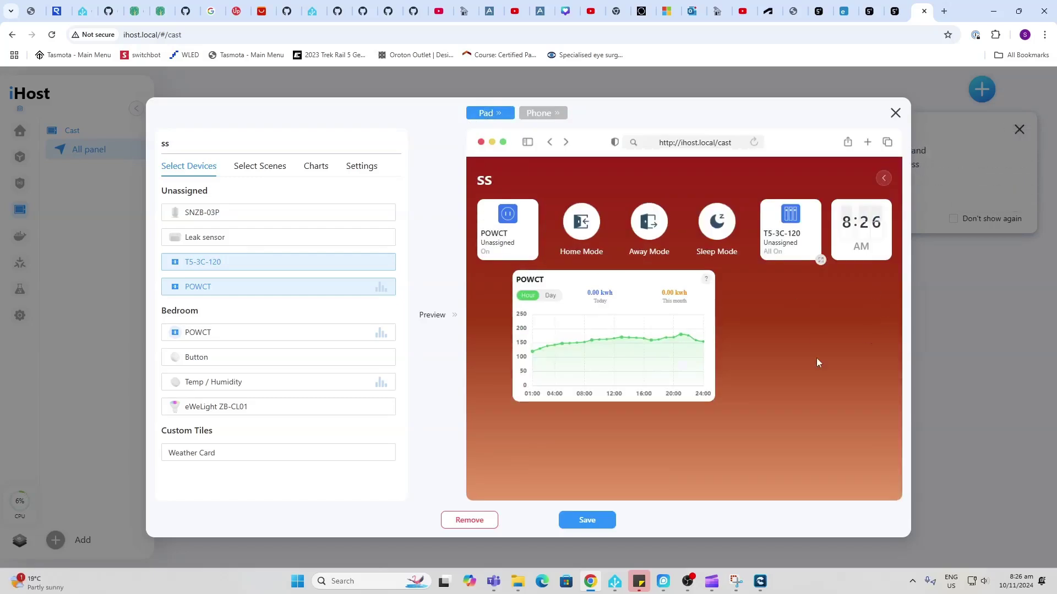
{"action": "left_click", "coordinate": [588, 520]}
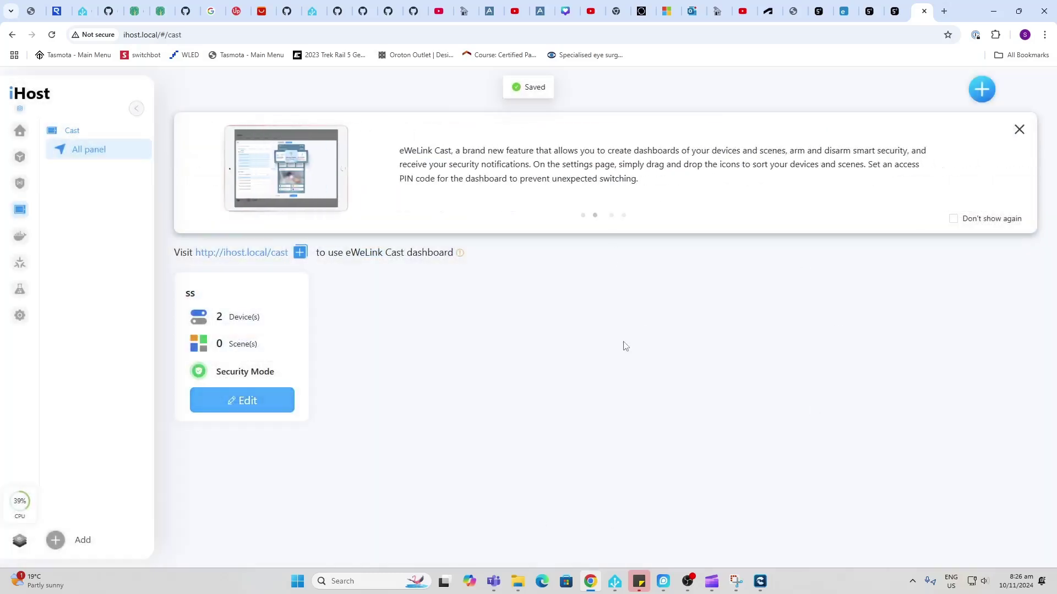
Open the ss dashboard from the Cast page
{"action": "left_click", "coordinate": [242, 253]}
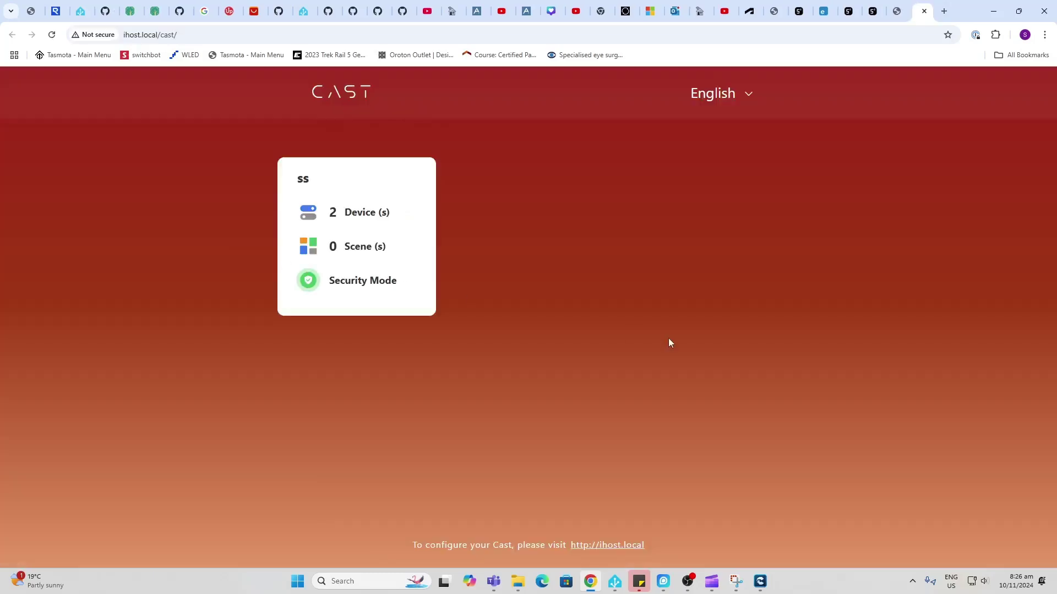
{"action": "left_click", "coordinate": [334, 212]}
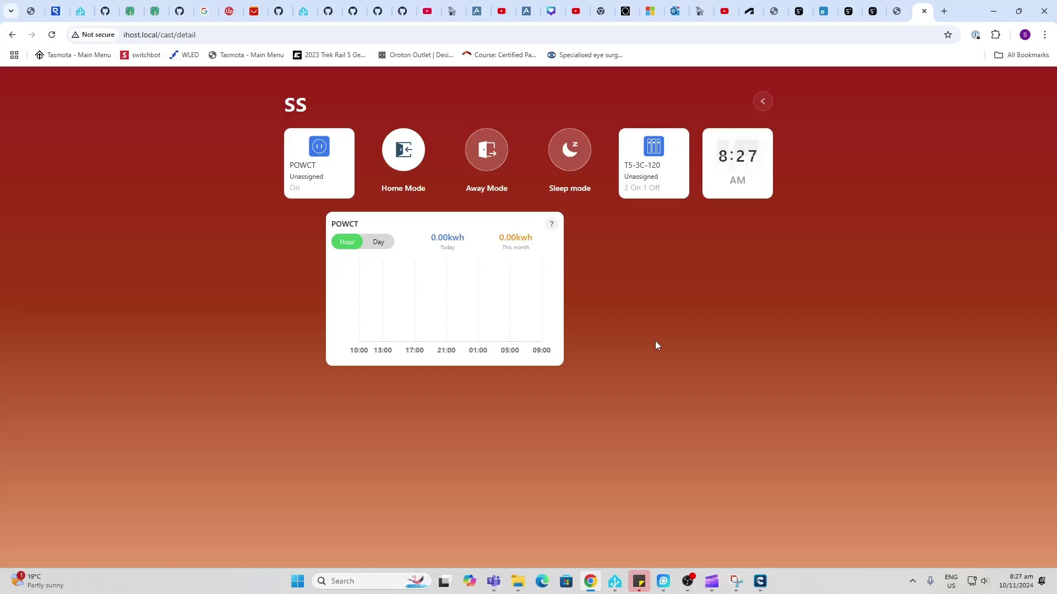
Return to the iHost management tab and show the Docker Add-on List
{"action": "left_click", "coordinate": [899, 12]}
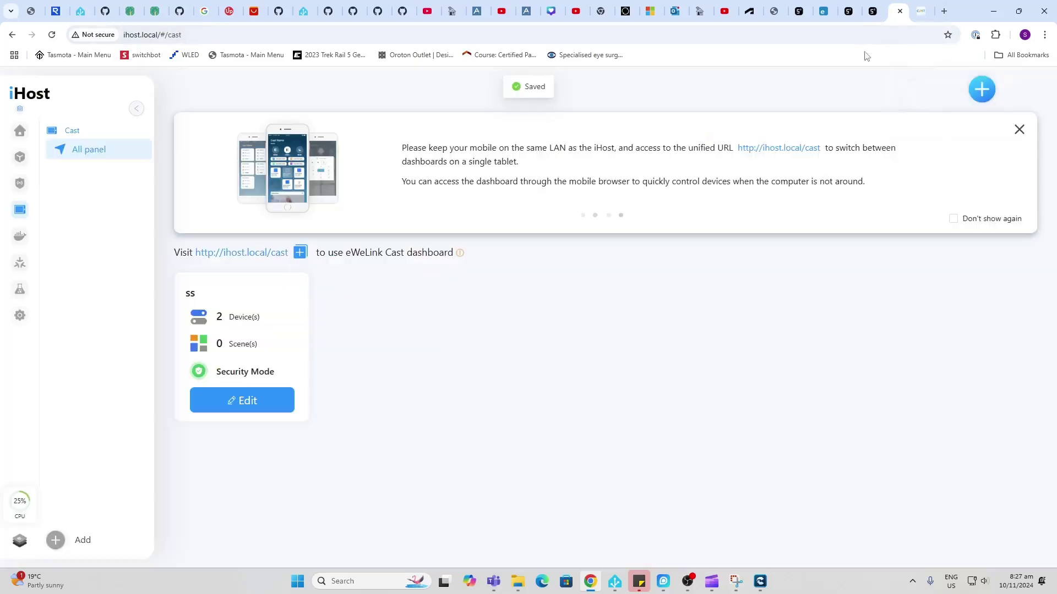
{"action": "left_click", "coordinate": [23, 238]}
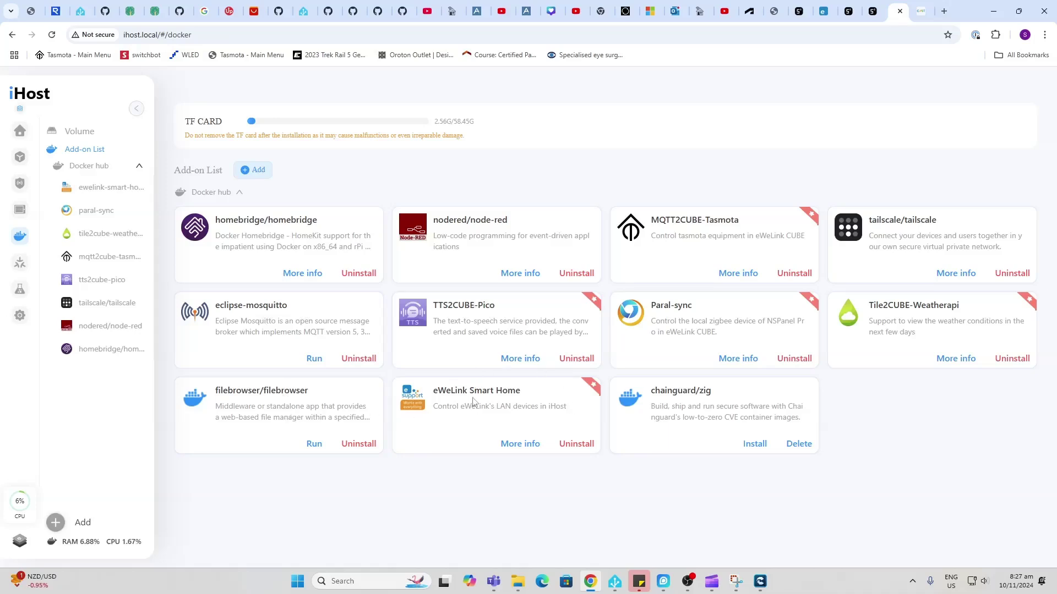
{"action": "left_click", "coordinate": [520, 444]}
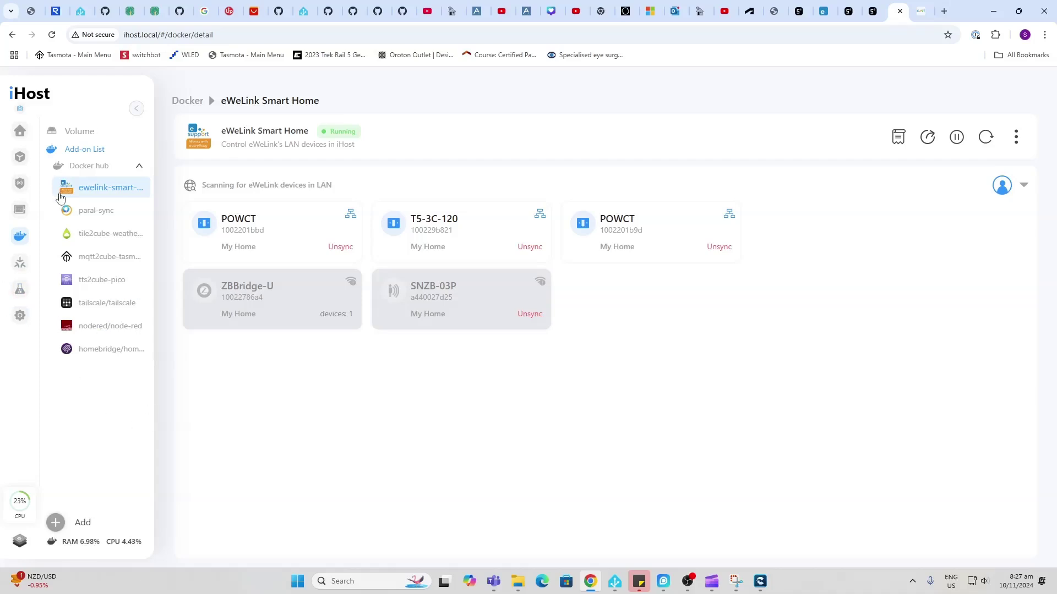
{"action": "left_click", "coordinate": [85, 169]}
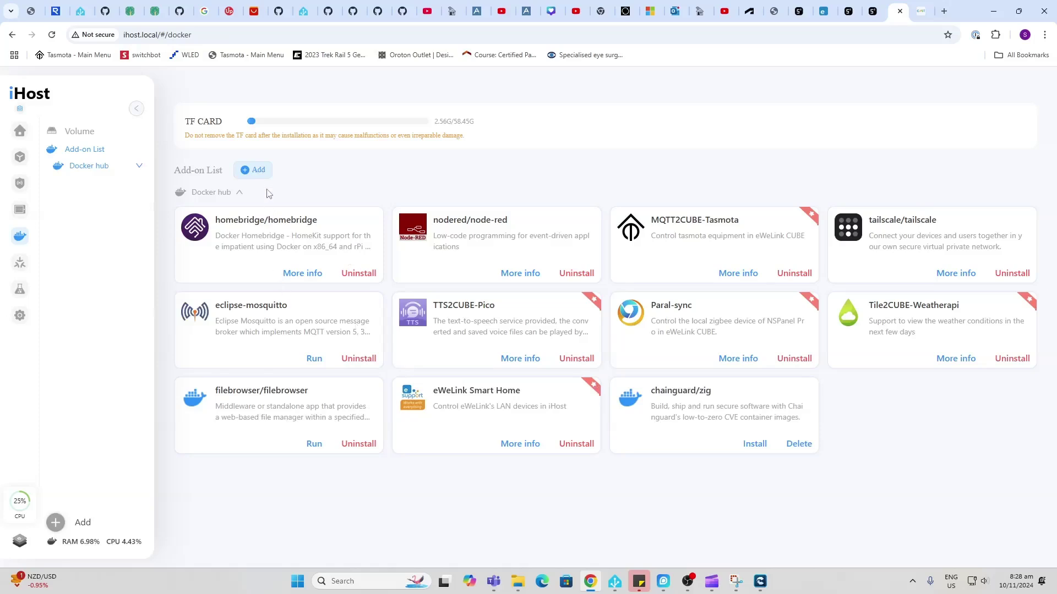
{"action": "left_click", "coordinate": [262, 173]}
Start Matter Bridge pairing to reach Step 1: Preparation
{"action": "left_click", "coordinate": [20, 262]}
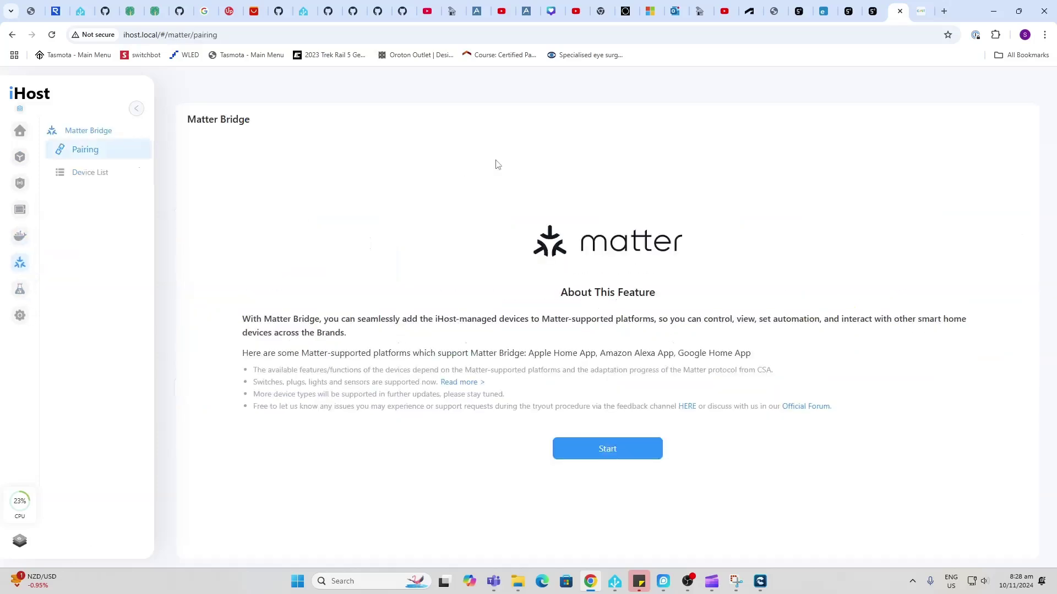
{"action": "left_click", "coordinate": [608, 449]}
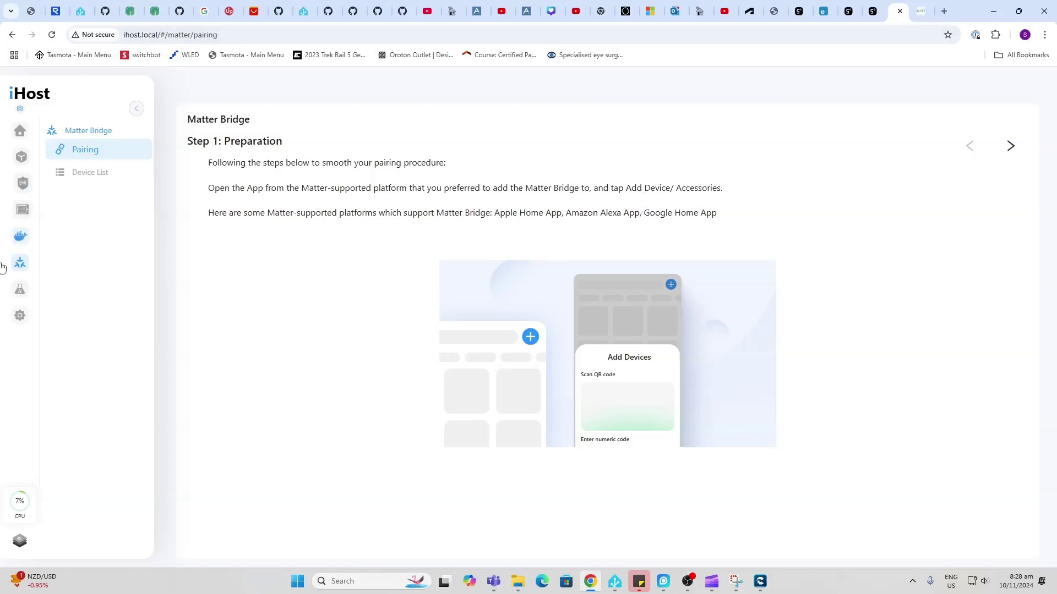
Go to the Pilot Features page showing Turbo Mode, eWeLink-Remote Control, Bluetooth Speaker and Wi-Fi
{"action": "left_click", "coordinate": [25, 290]}
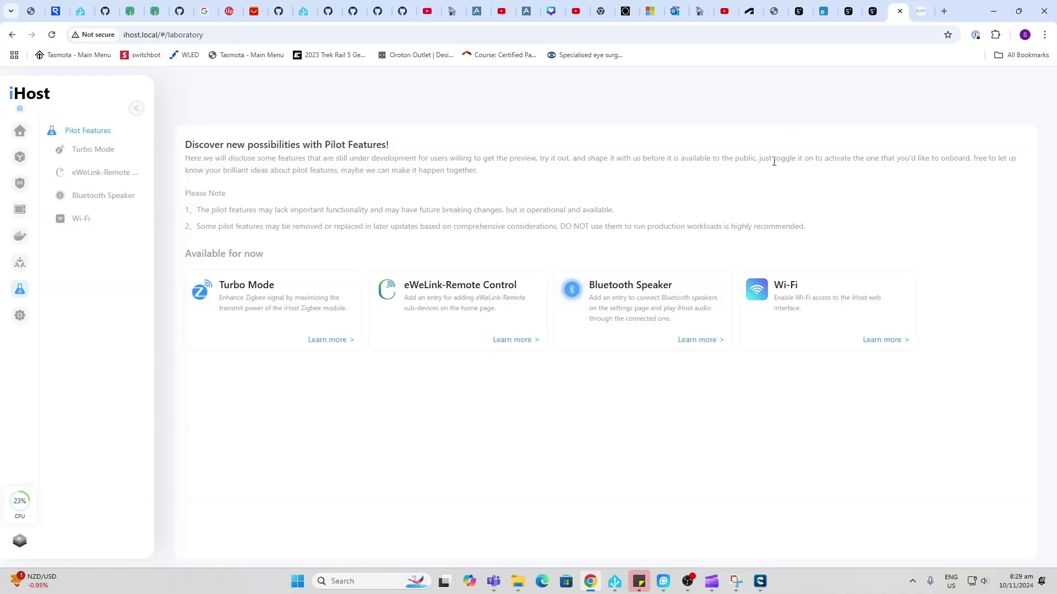
Check Settings' Device Info and Running Status: CUBE 2.3.4, CPU 23%, Memory 24%, 40°C
{"action": "left_click", "coordinate": [17, 321]}
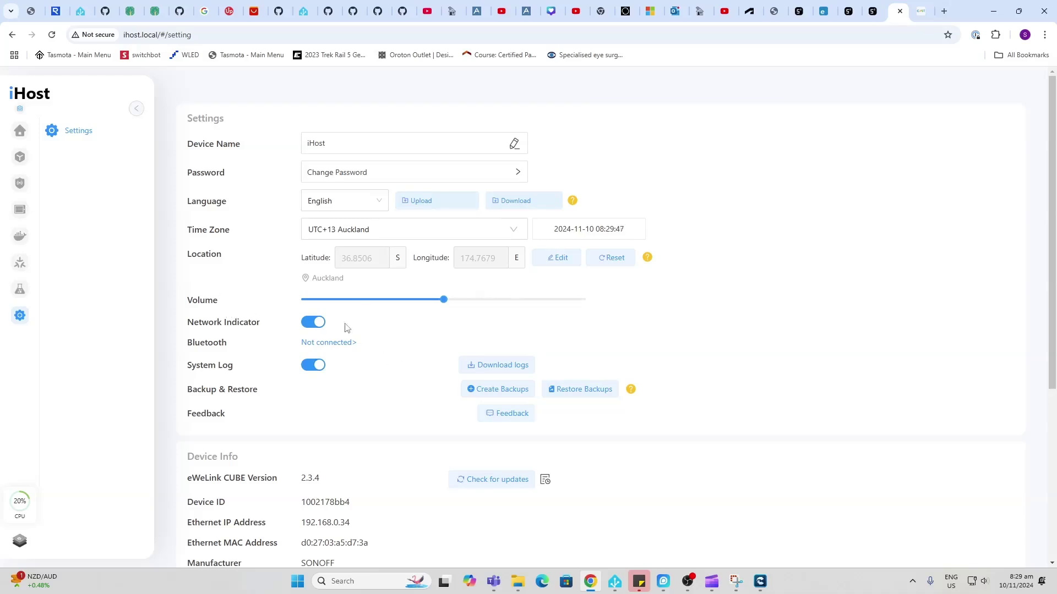
{"action": "scroll", "coordinate": [361, 370], "scroll_direction": "down", "scroll_amount": 1}
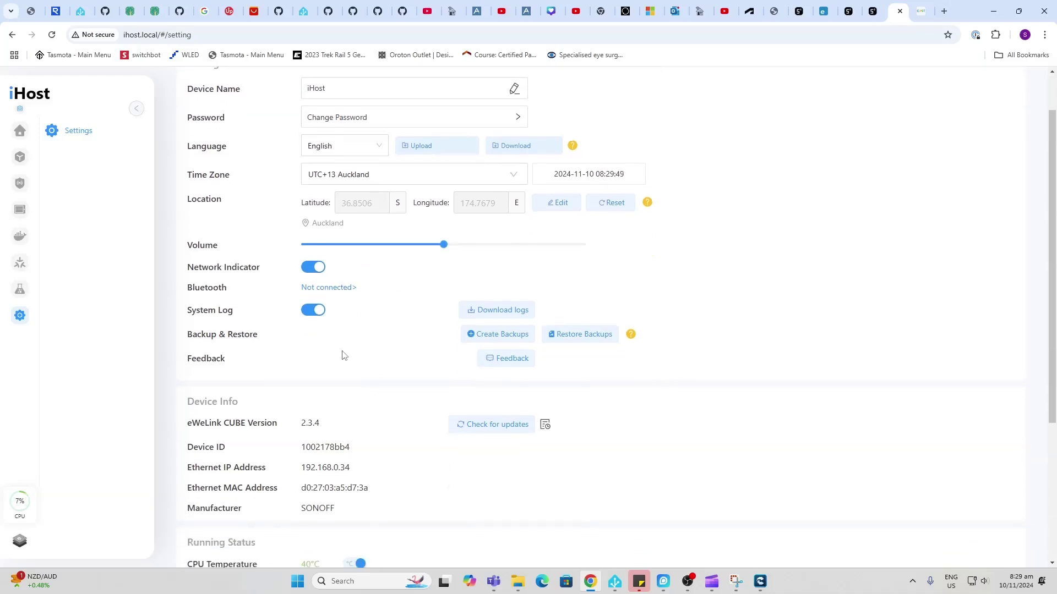
{"action": "scroll", "coordinate": [341, 355], "scroll_direction": "down", "scroll_amount": 2}
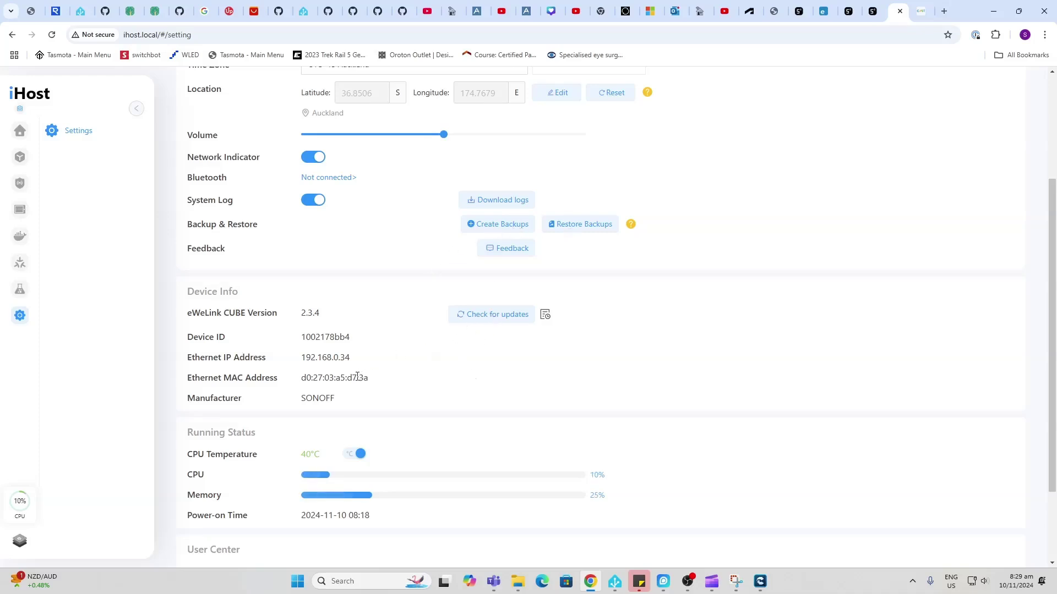
{"action": "scroll", "coordinate": [357, 377], "scroll_direction": "down", "scroll_amount": 2}
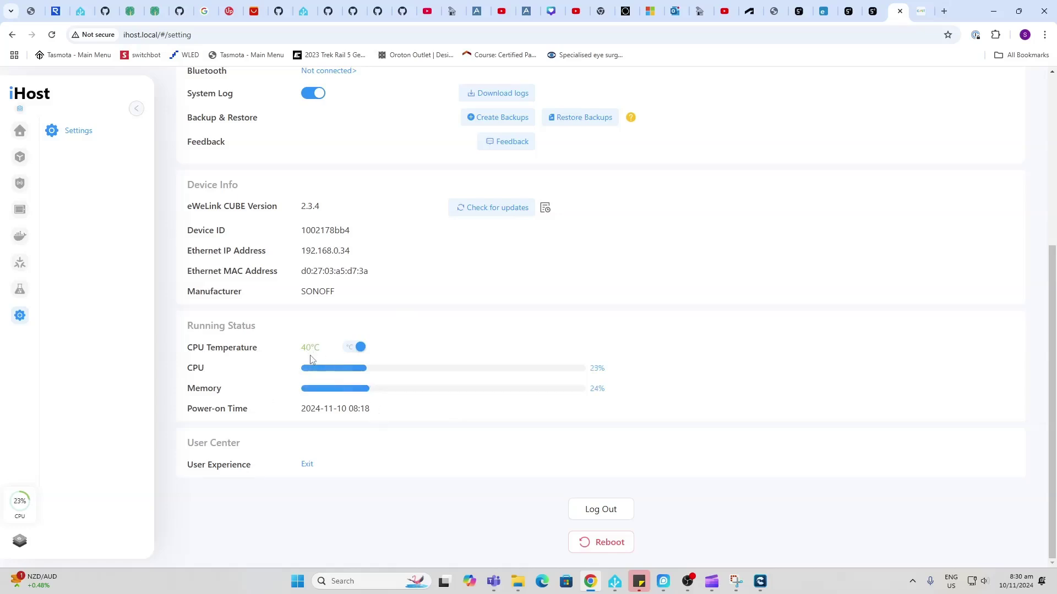
{"action": "mouse_move", "coordinate": [20, 501]}
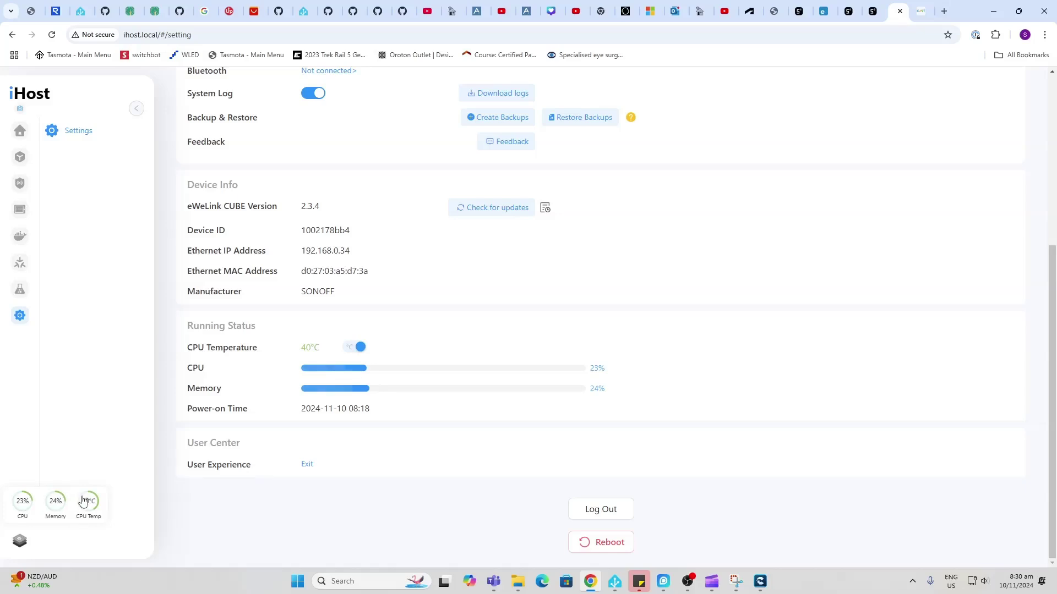